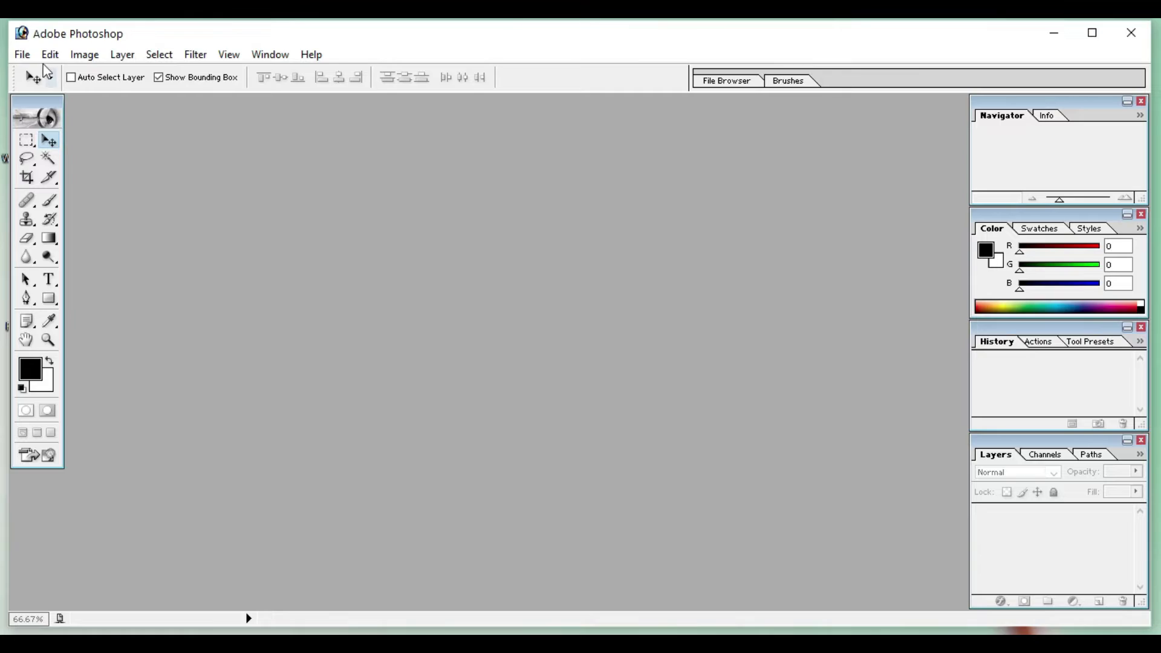
# - Create a new 1280 x 720 pixel RGB document at 72 pixels/inch with white contents, and enlarge its window around the canvas
pyautogui.click(22, 54)
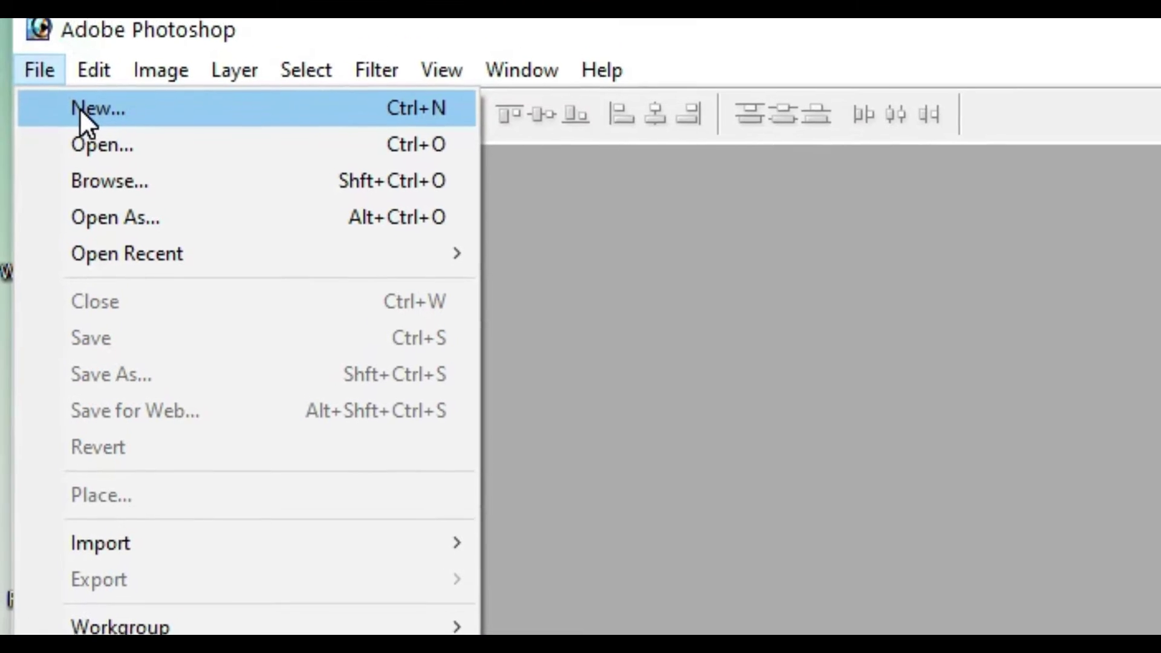
pyautogui.click(91, 97)
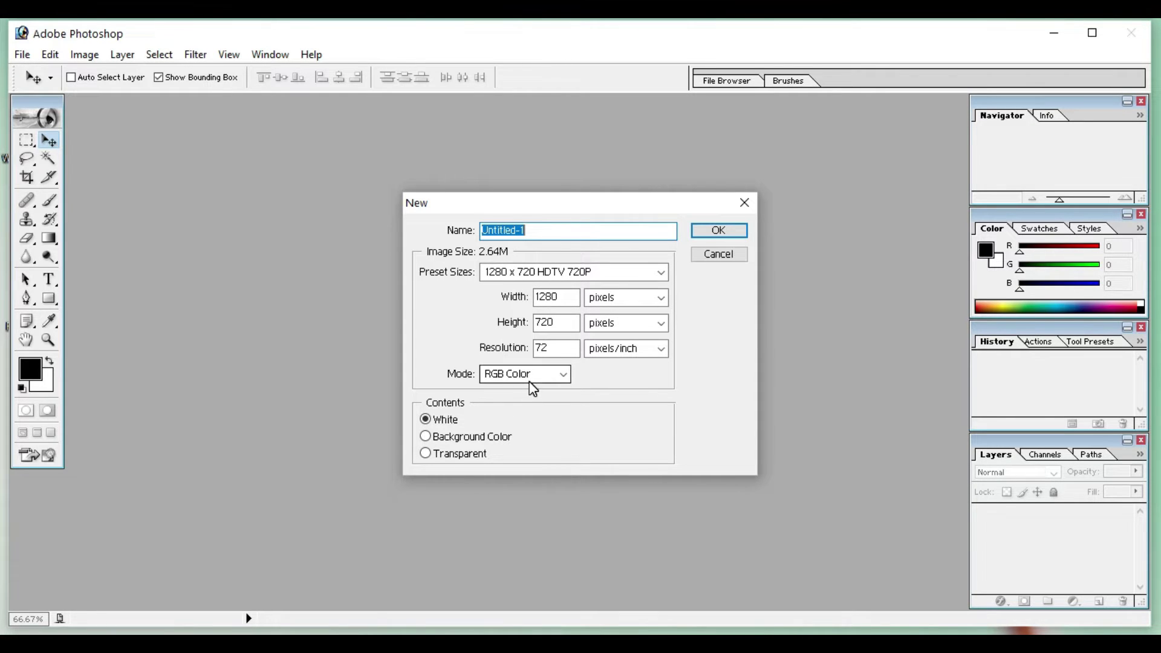
pyautogui.click(711, 233)
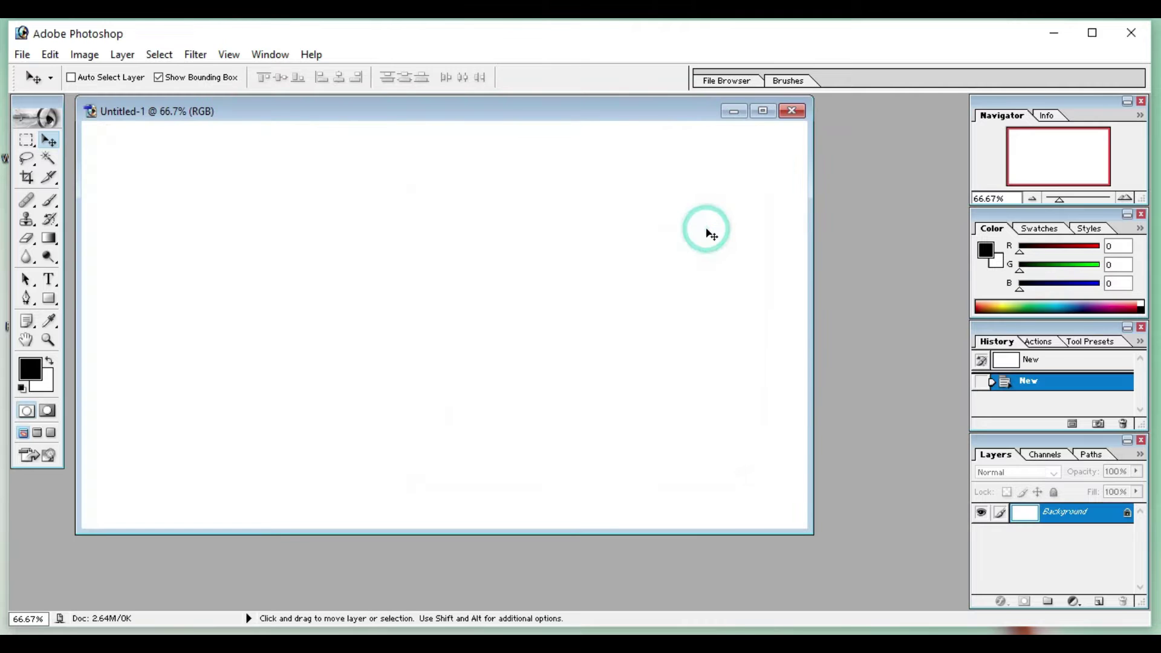
pyautogui.moveTo(811, 535); pyautogui.dragTo(929, 576)
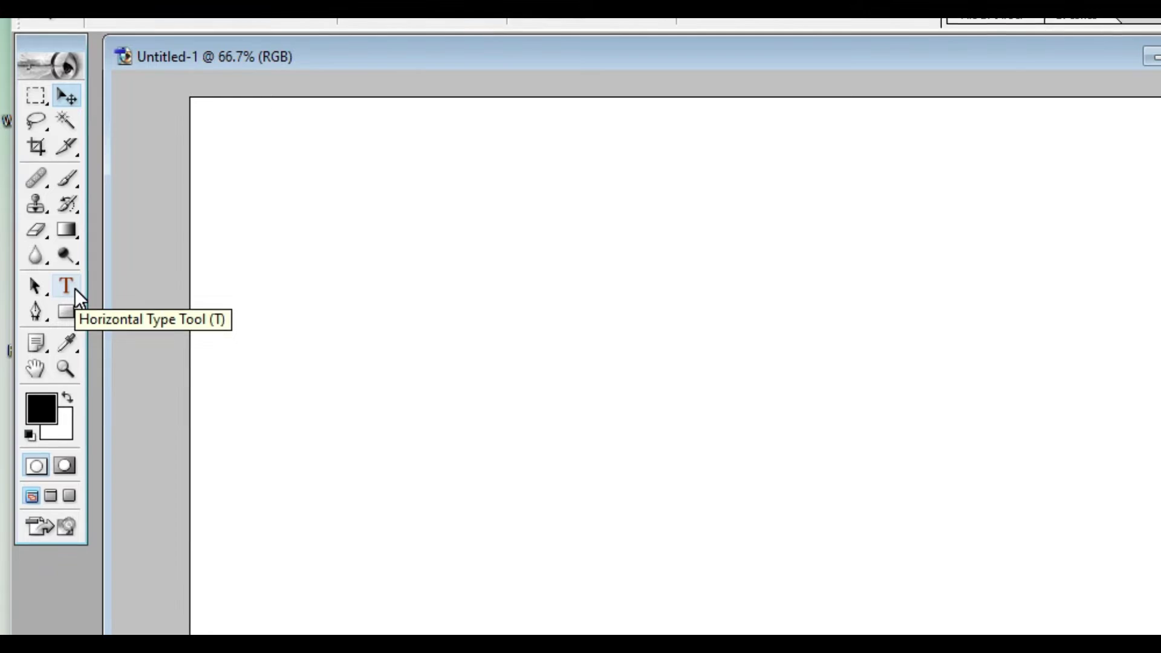
# - Draw a horizontal text box across nearly the full width of the canvas, near its upper edge
pyautogui.moveTo(75, 289); pyautogui.dragTo(74, 292)
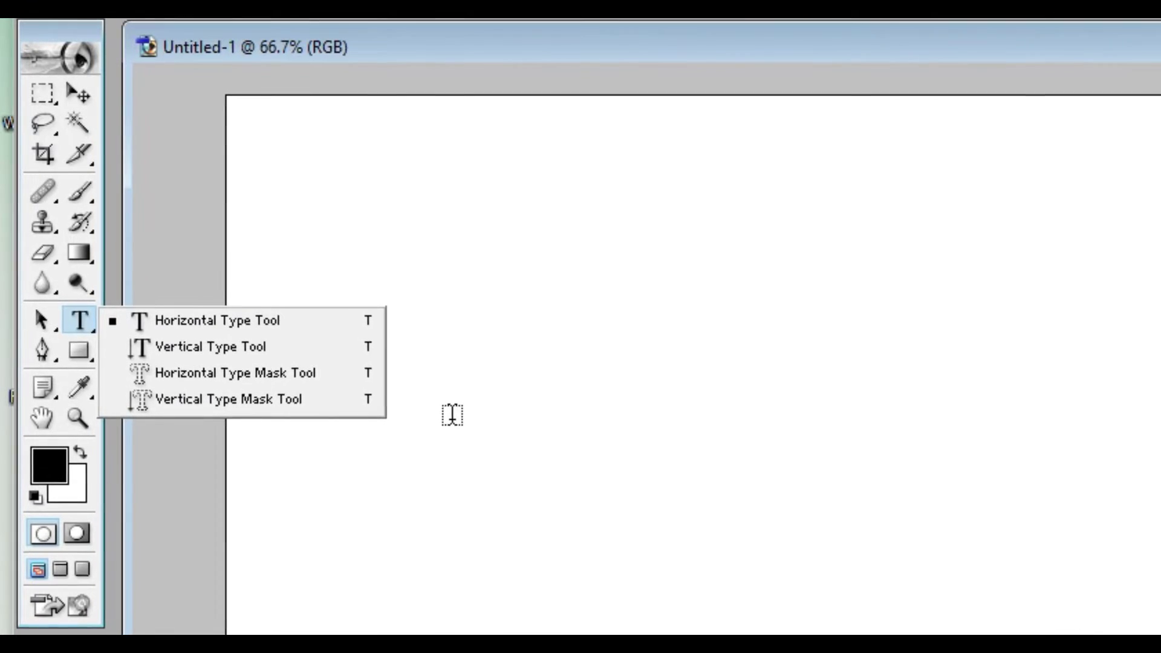
pyautogui.click(271, 320)
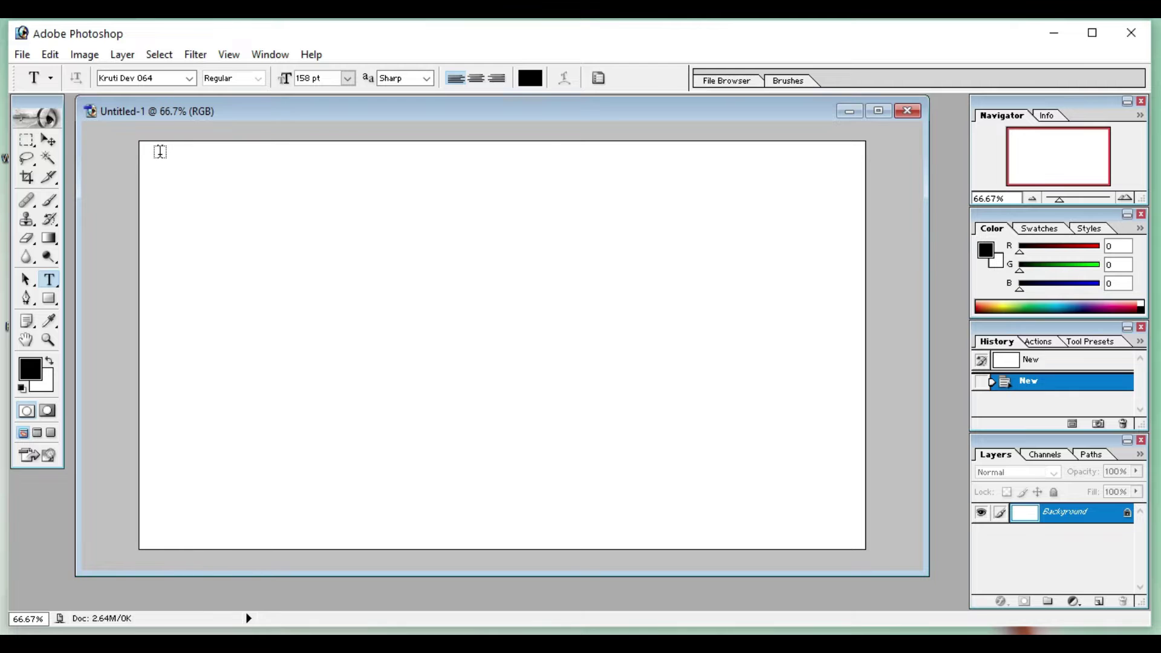
pyautogui.moveTo(159, 154); pyautogui.dragTo(850, 216)
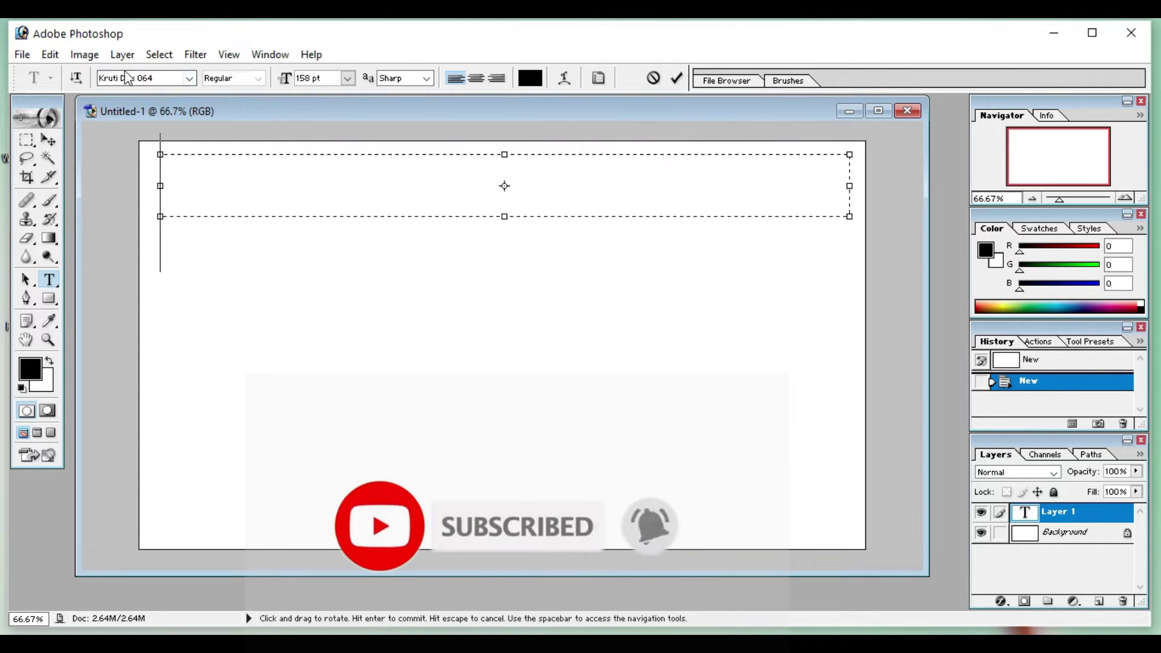
# - Set the text font to Arial Rounded MT Bold and its size to 72 pt
pyautogui.click(190, 78)
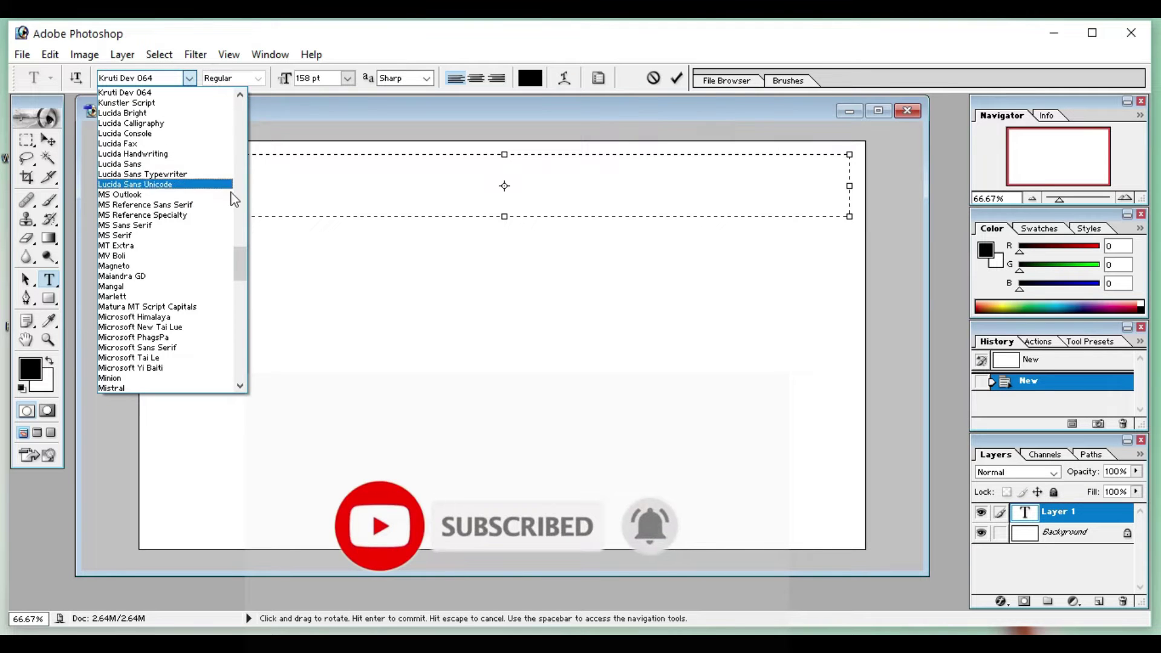
pyautogui.moveTo(242, 263); pyautogui.dragTo(239, 112)
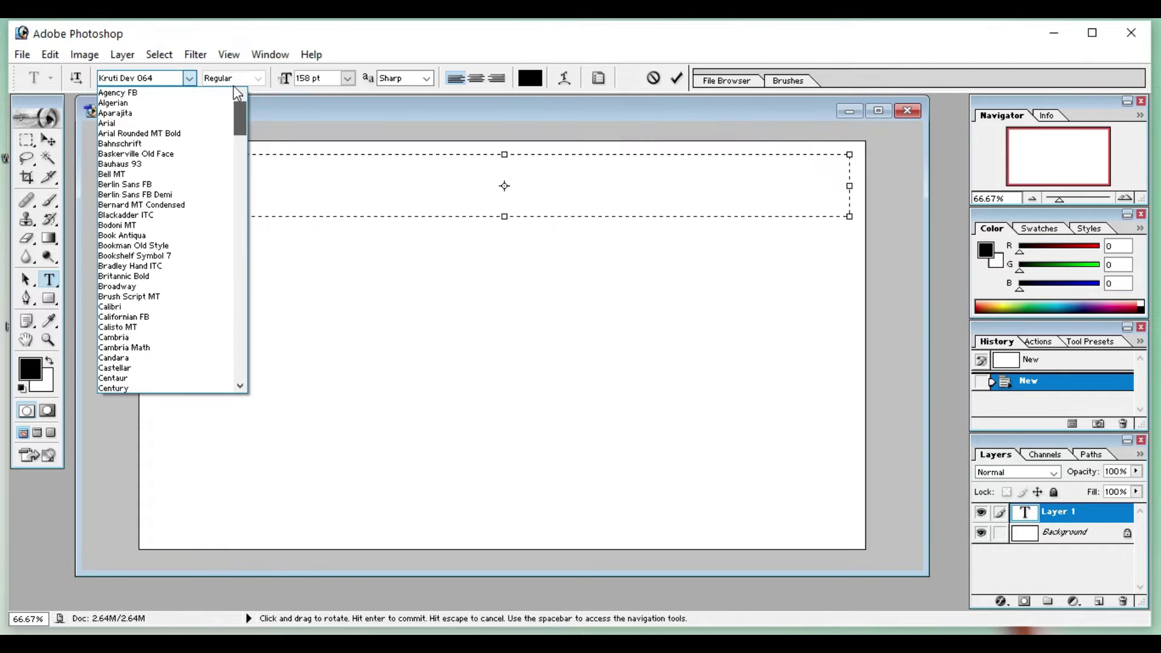
pyautogui.click(177, 134)
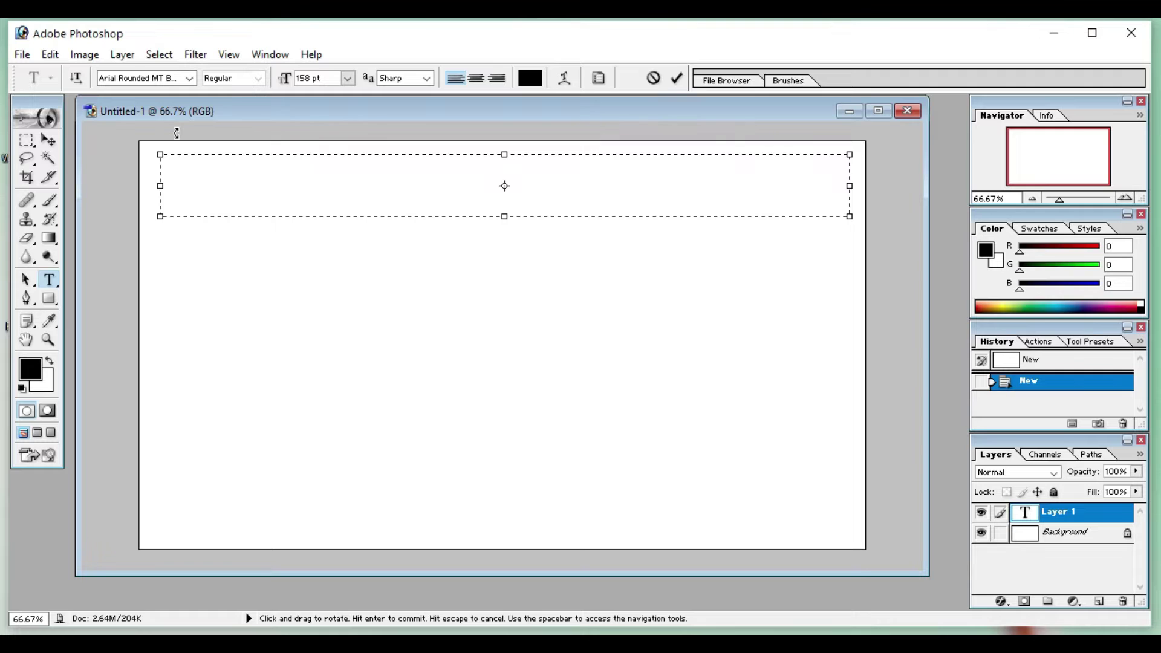
pyautogui.click(349, 79)
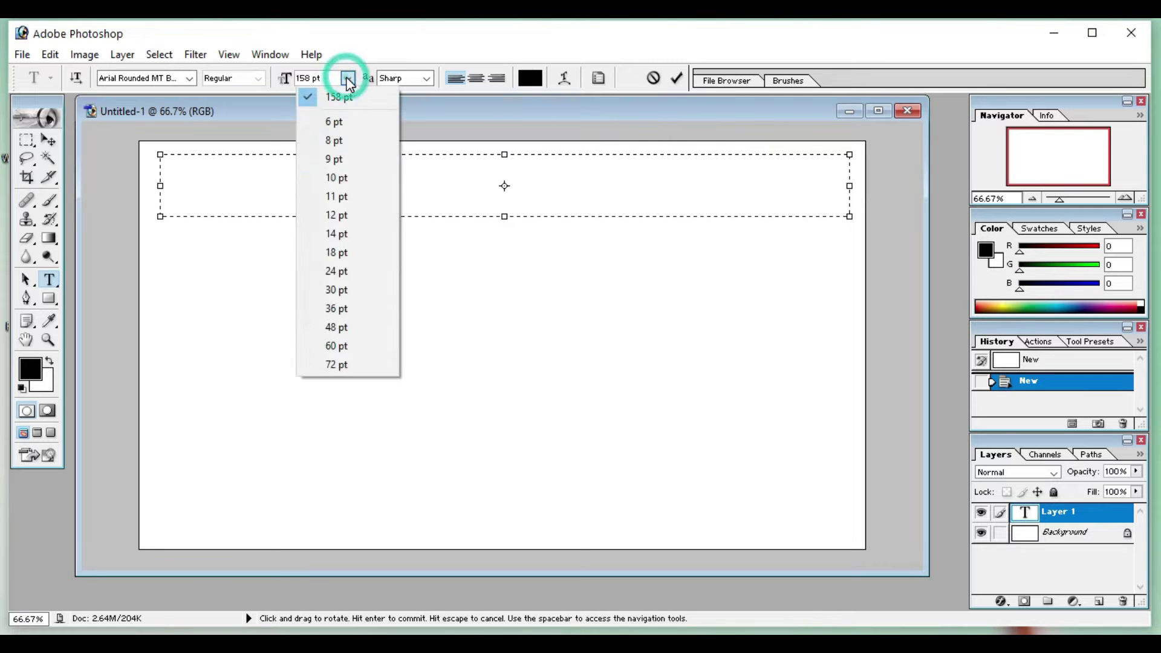
pyautogui.click(344, 368)
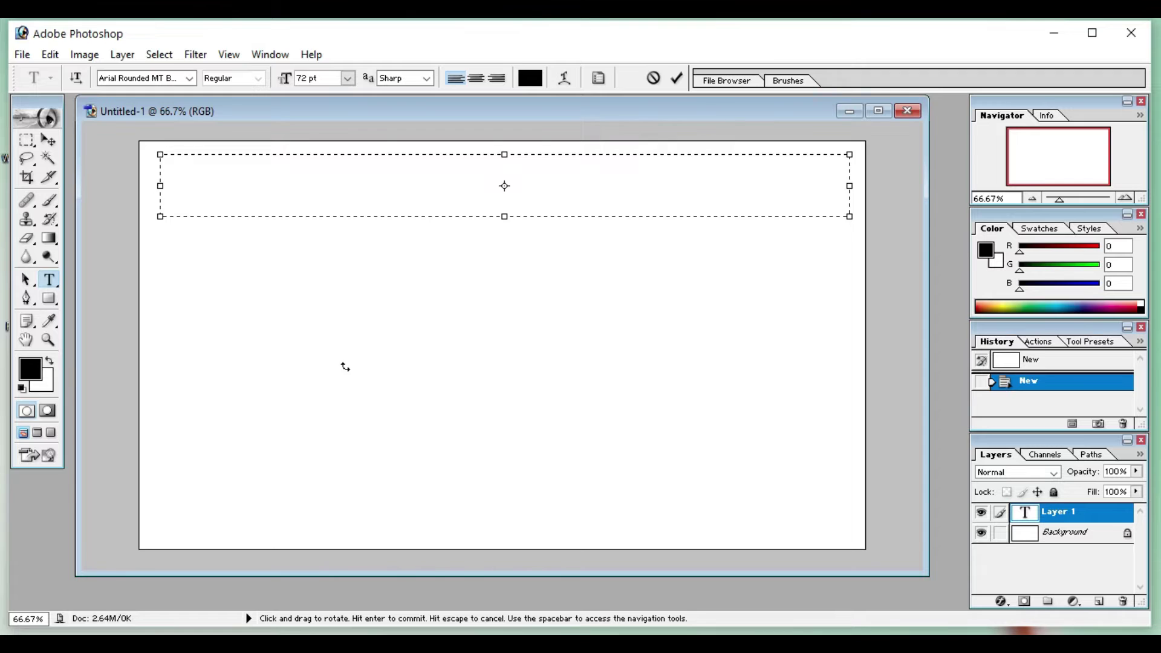
# - Enter a first name followed by "is a good boy." in the text box and commit the text
pyautogui.write('dj')
pyautogui.press('BackSpace')
pyautogui.press('BackSpace')
pyautogui.write('shya')
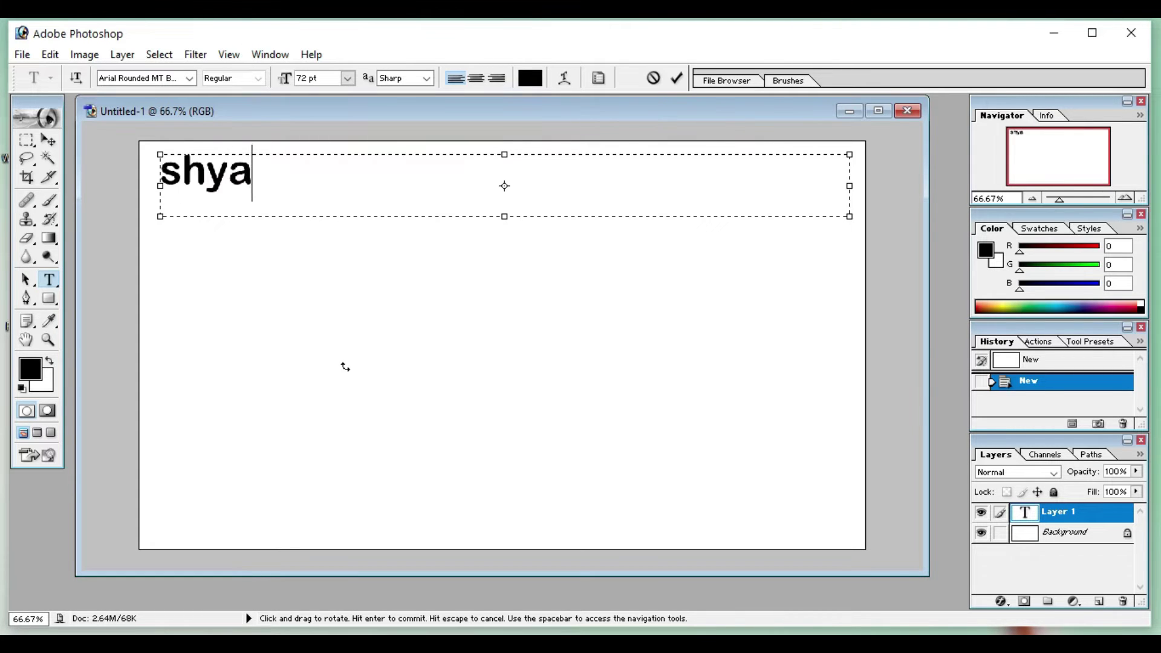
pyautogui.write('m is a gg')
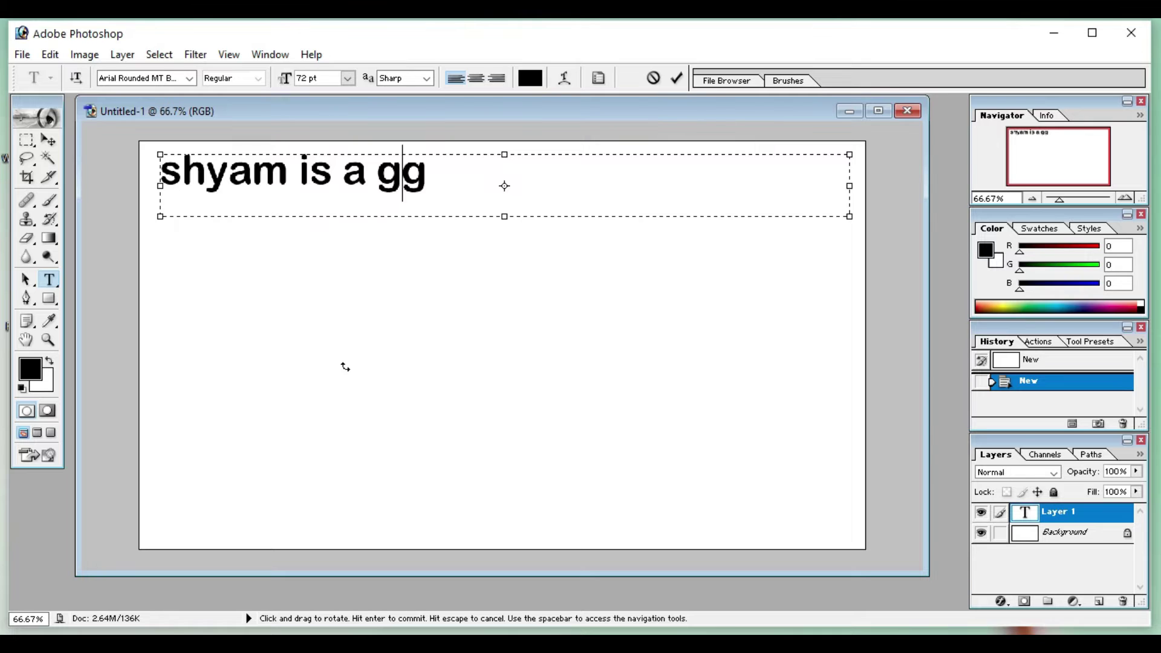
pyautogui.press('BackSpace')
pyautogui.write('oo')
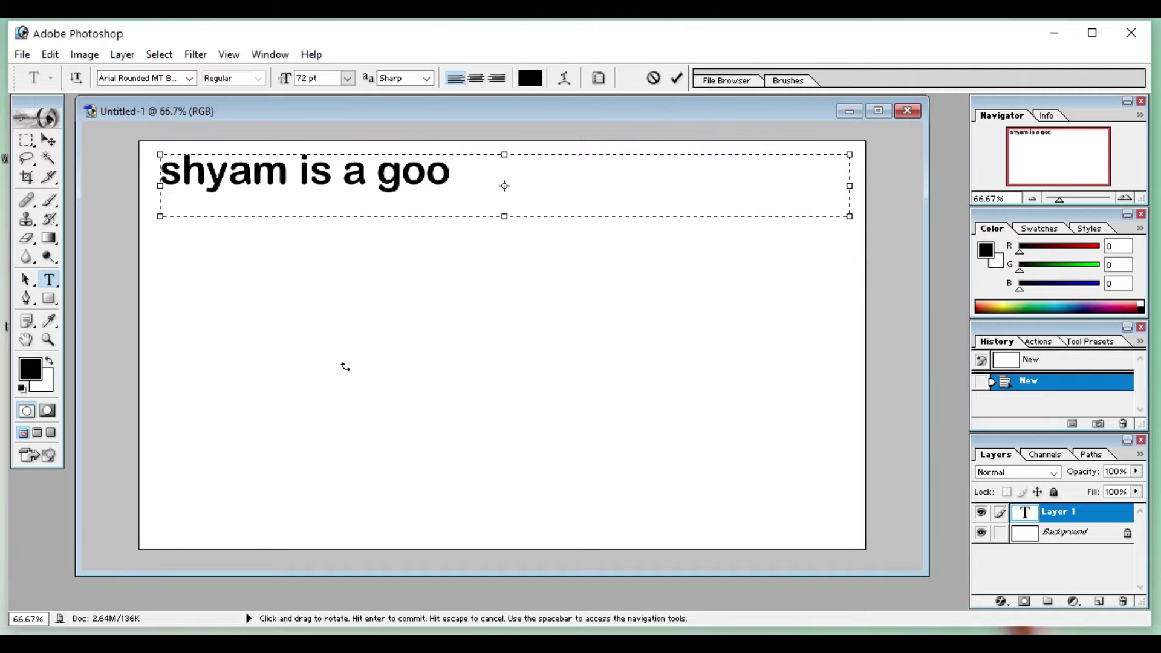
pyautogui.write('d boy')
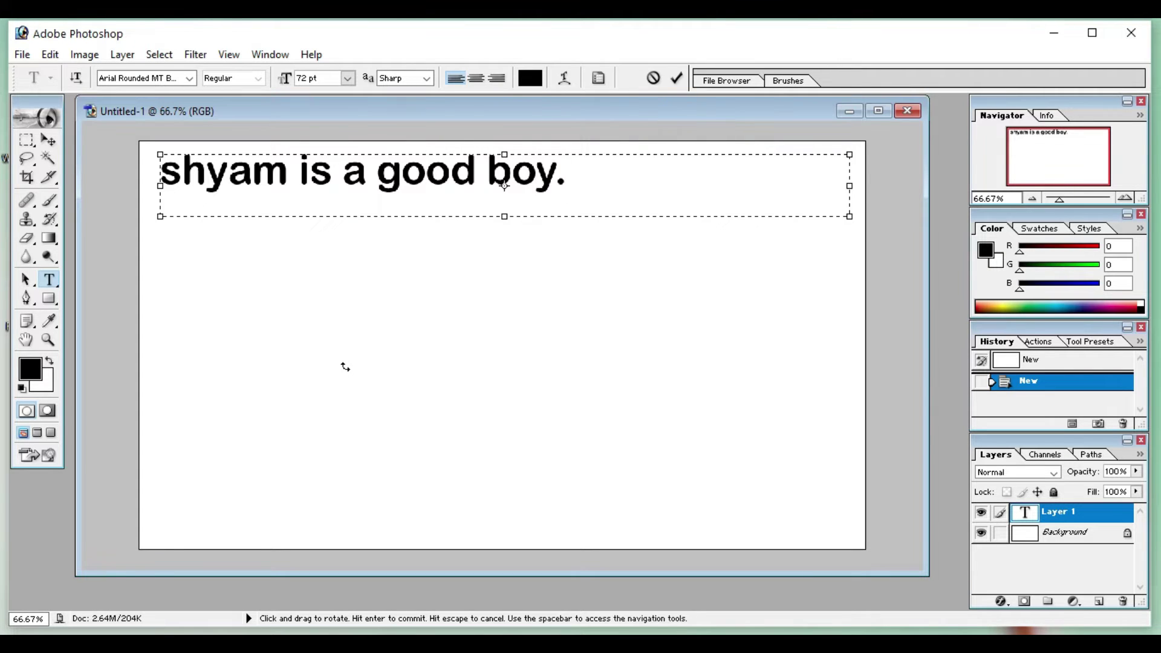
pyautogui.write('.')
pyautogui.click(49, 142)
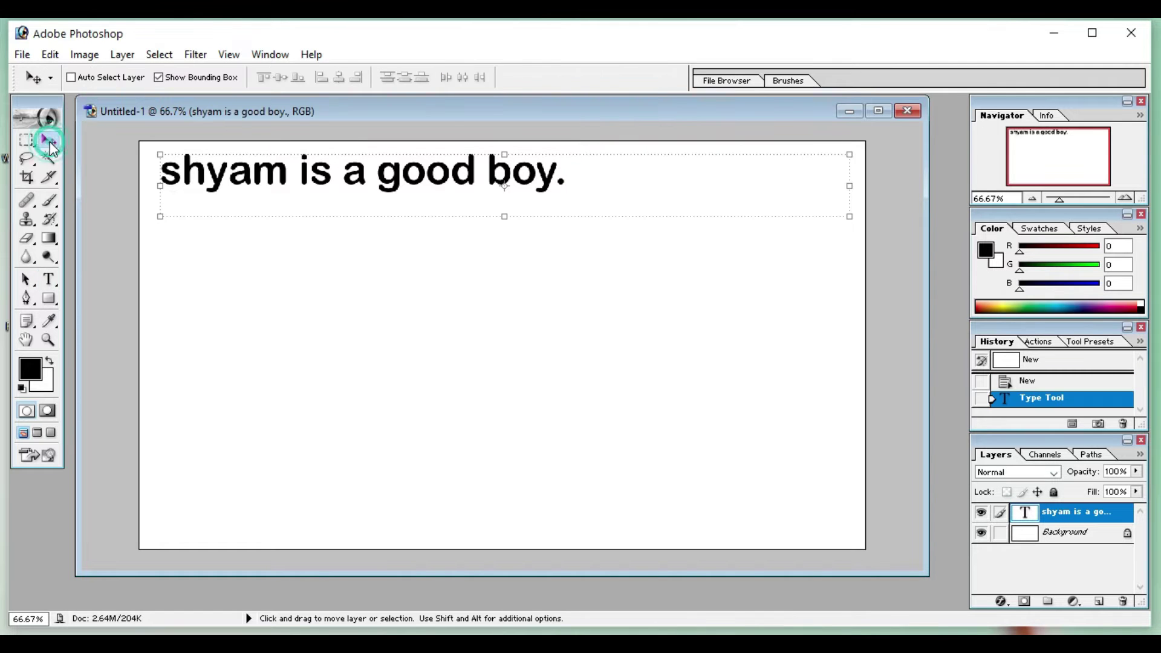
# - Draw a second horizontal text box and resize it to span the canvas width below the English sentence
pyautogui.click(51, 282)
pyautogui.moveTo(159, 236); pyautogui.dragTo(378, 151)
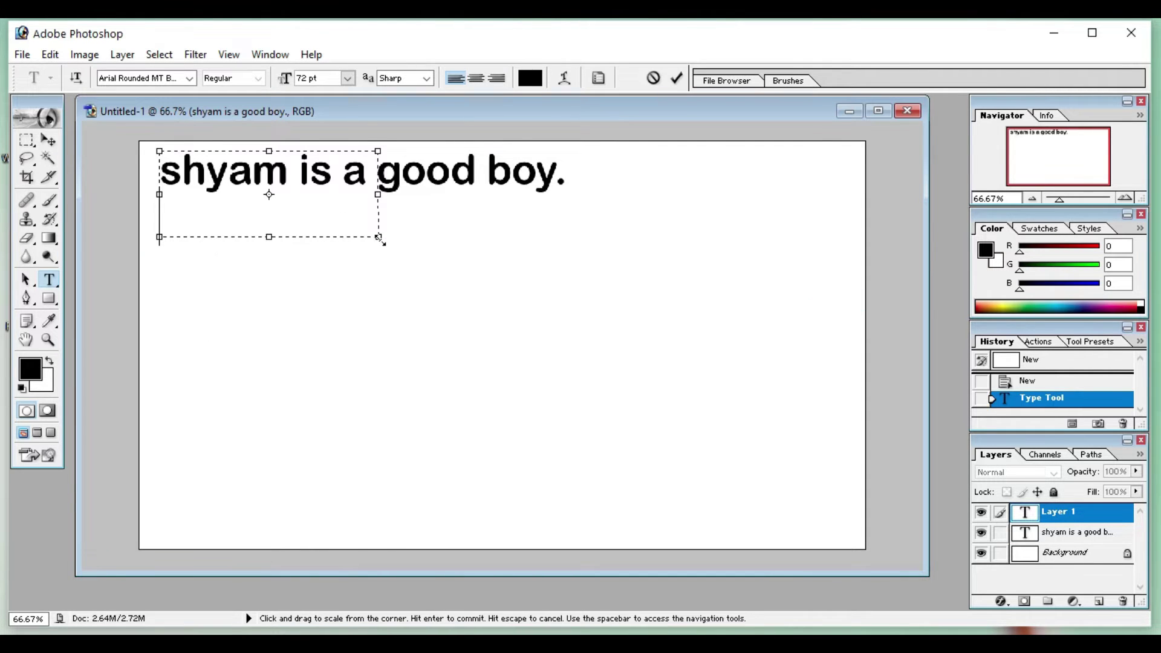
pyautogui.moveTo(380, 239); pyautogui.dragTo(854, 327)
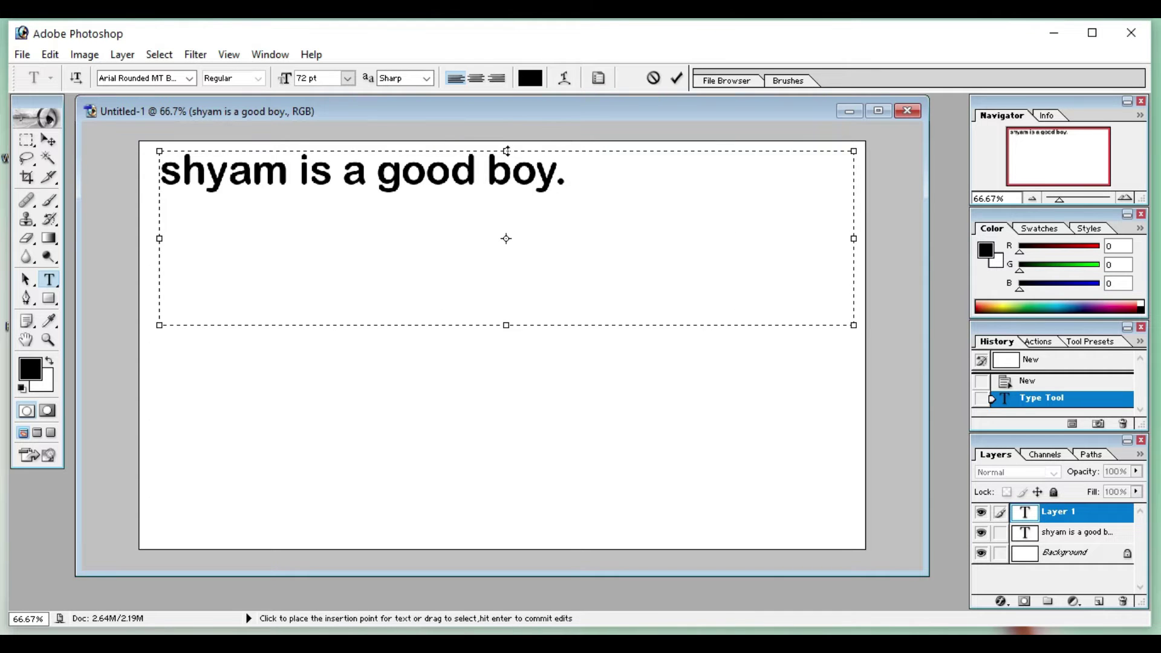
pyautogui.moveTo(507, 149); pyautogui.dragTo(510, 210)
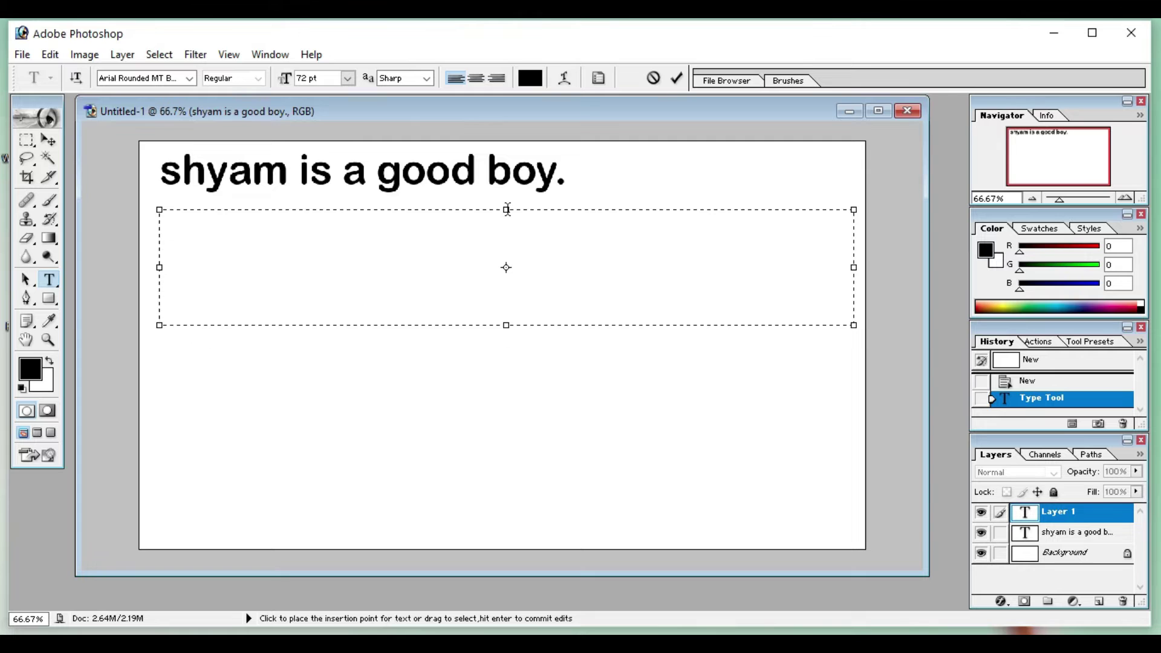
pyautogui.moveTo(508, 210); pyautogui.dragTo(508, 269)
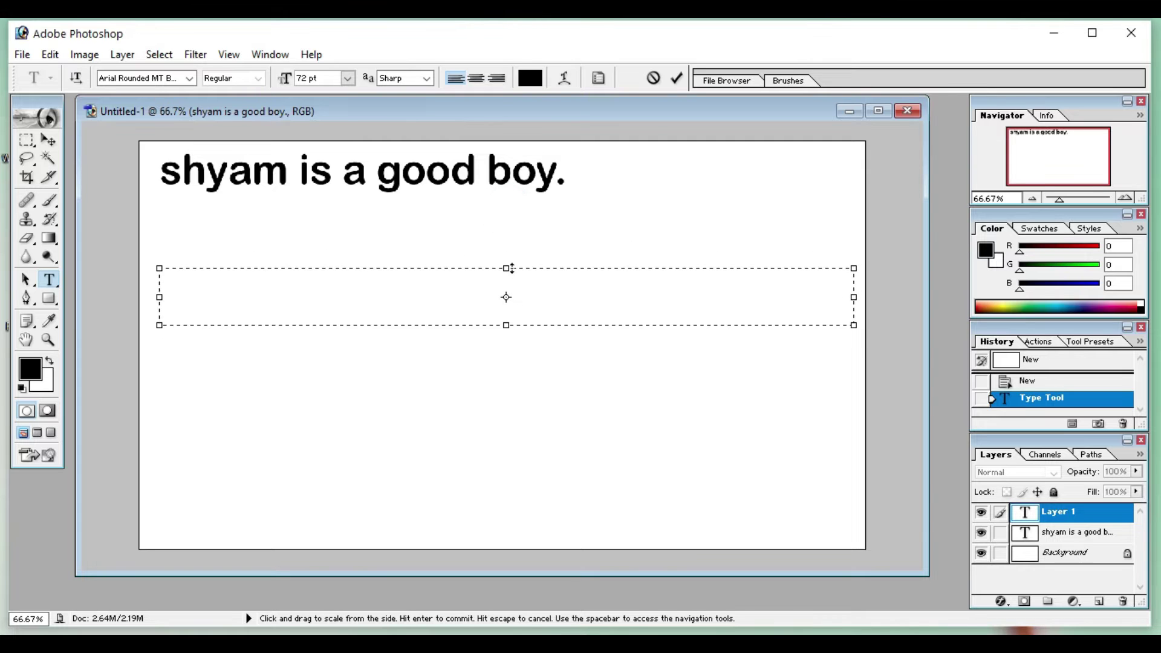
# - Set the font of the second text box to Kruti Dev 010
pyautogui.click(191, 80)
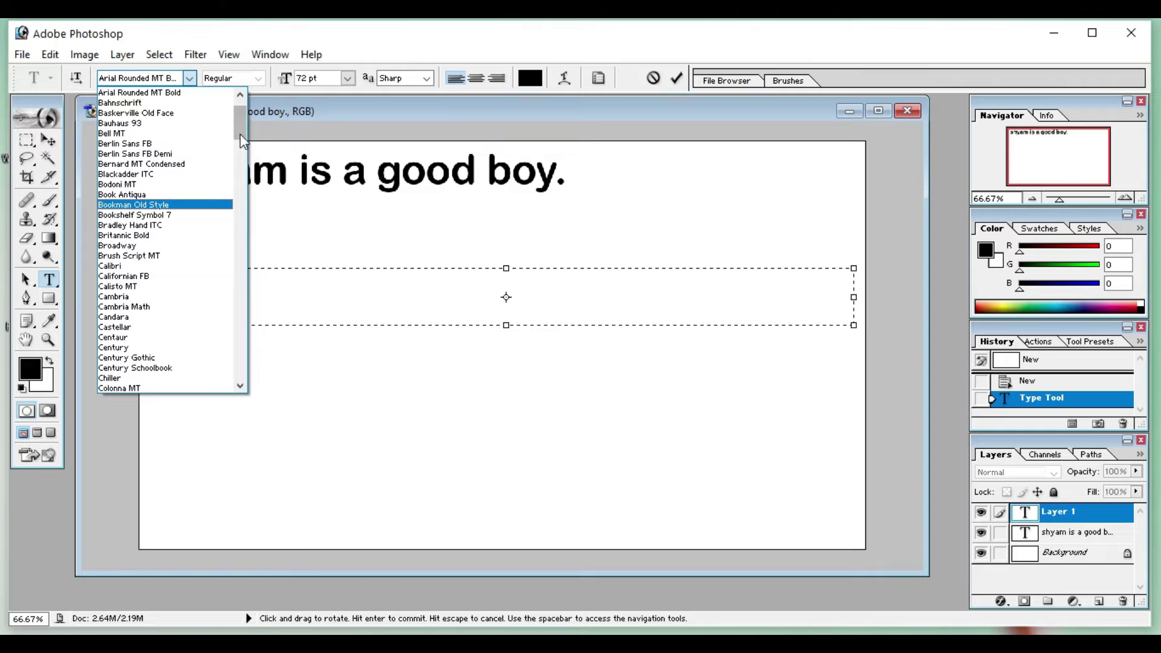
pyautogui.moveTo(241, 129); pyautogui.dragTo(240, 225)
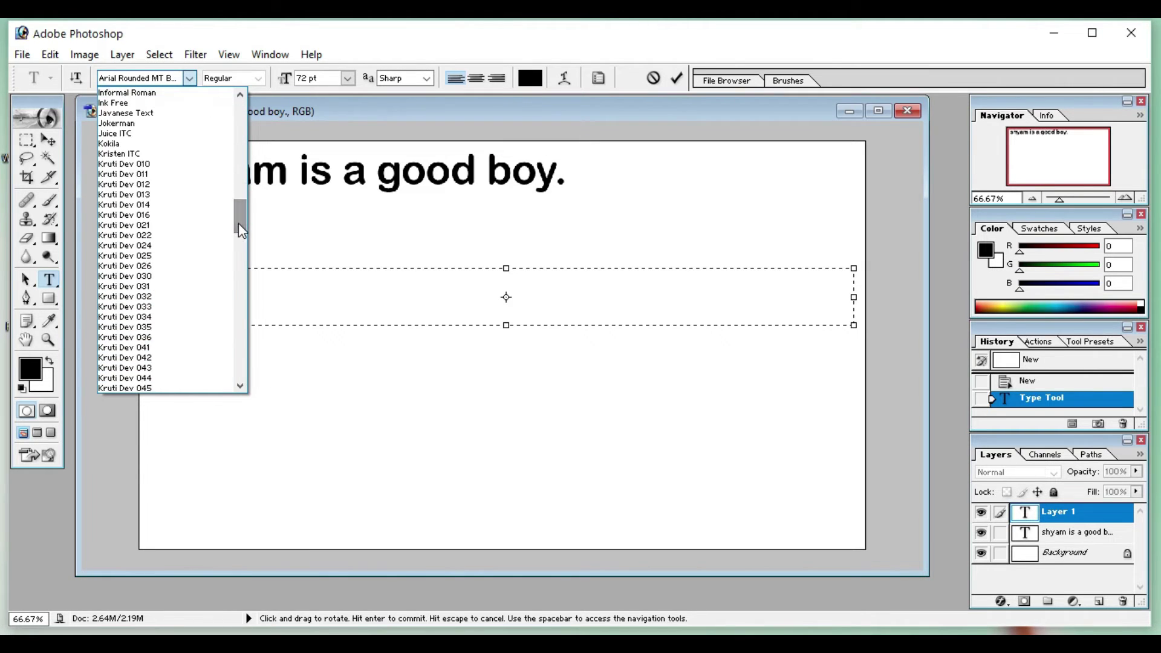
pyautogui.click(157, 172)
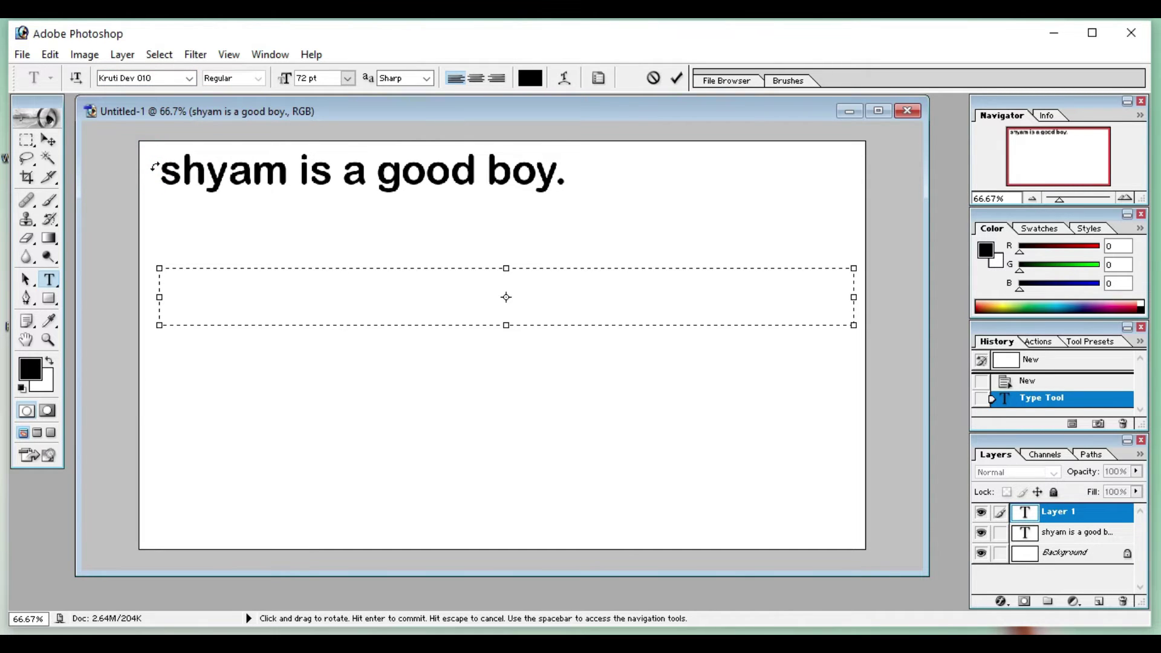
# - Enter a Hindi first name followed by "एक अच्छा लड़का है", shifting the text box further down the canvas
pyautogui.write("'ke")
pyautogui.click(507, 325)
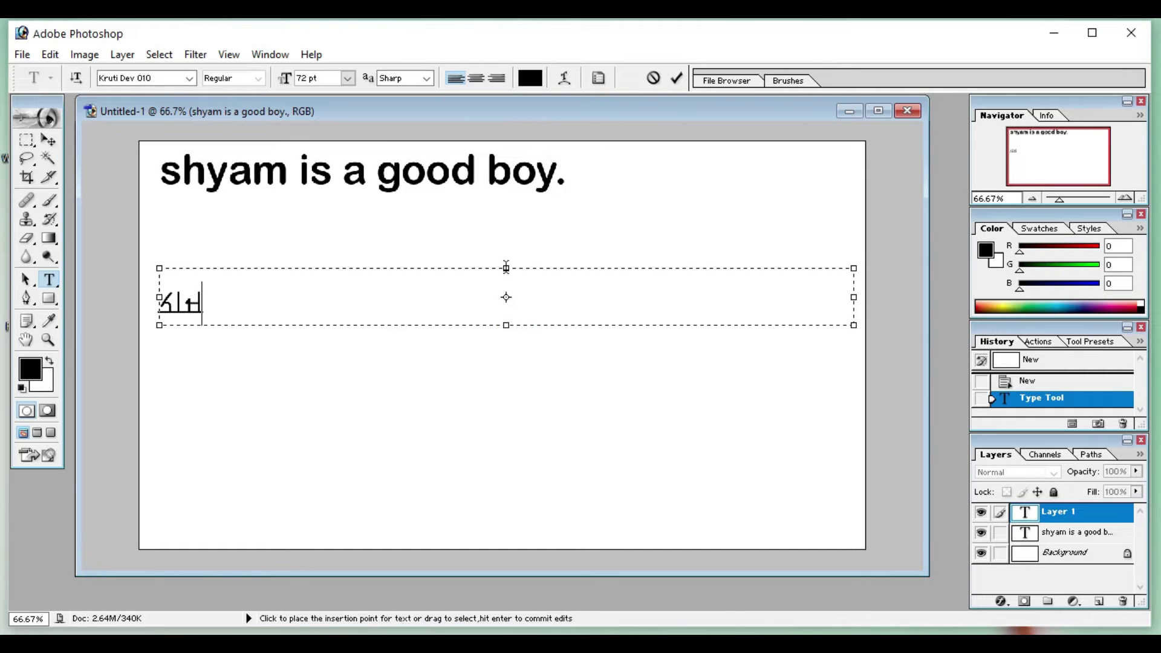
pyautogui.moveTo(506, 267); pyautogui.dragTo(508, 383)
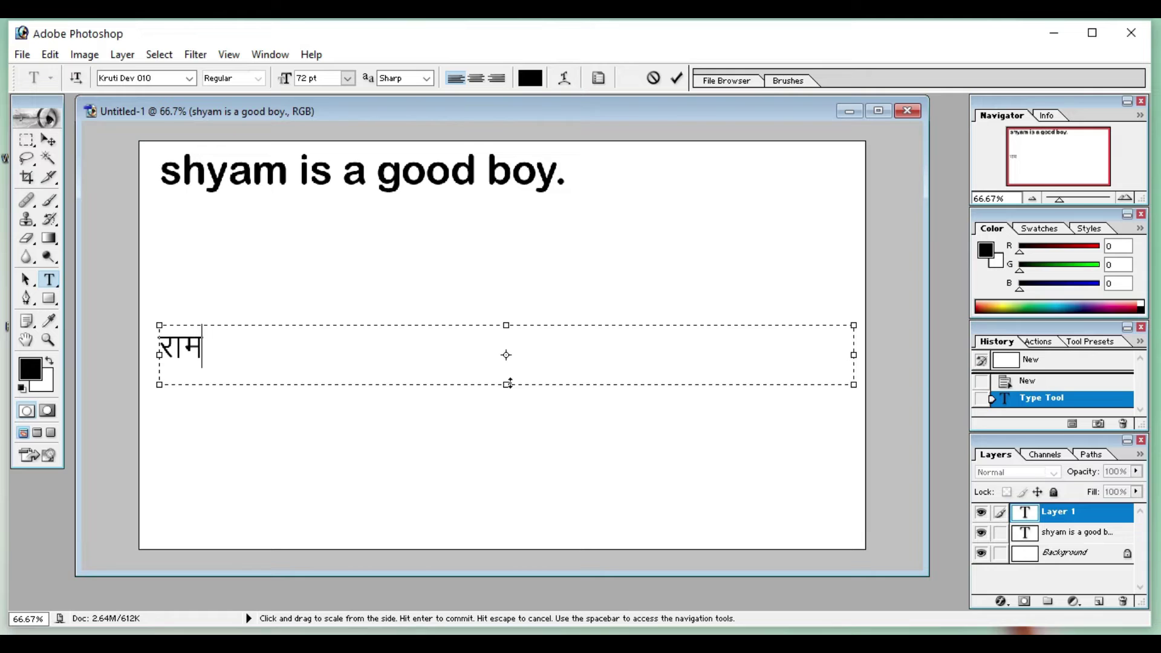
pyautogui.write(',d vP')
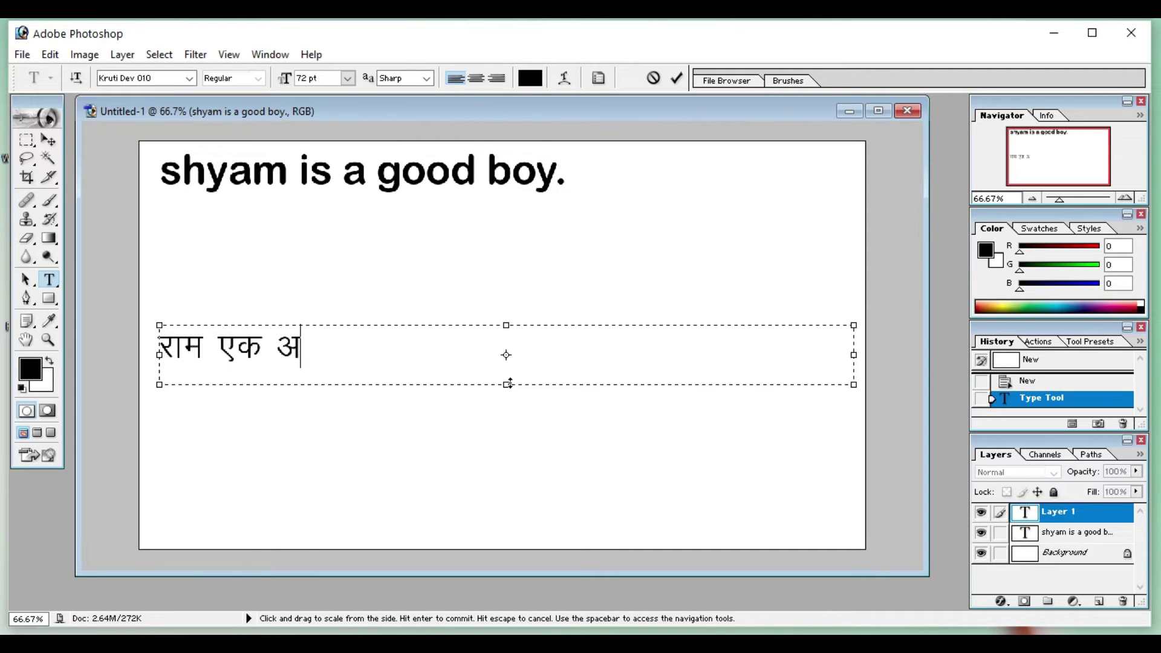
pyautogui.write('Nk y')
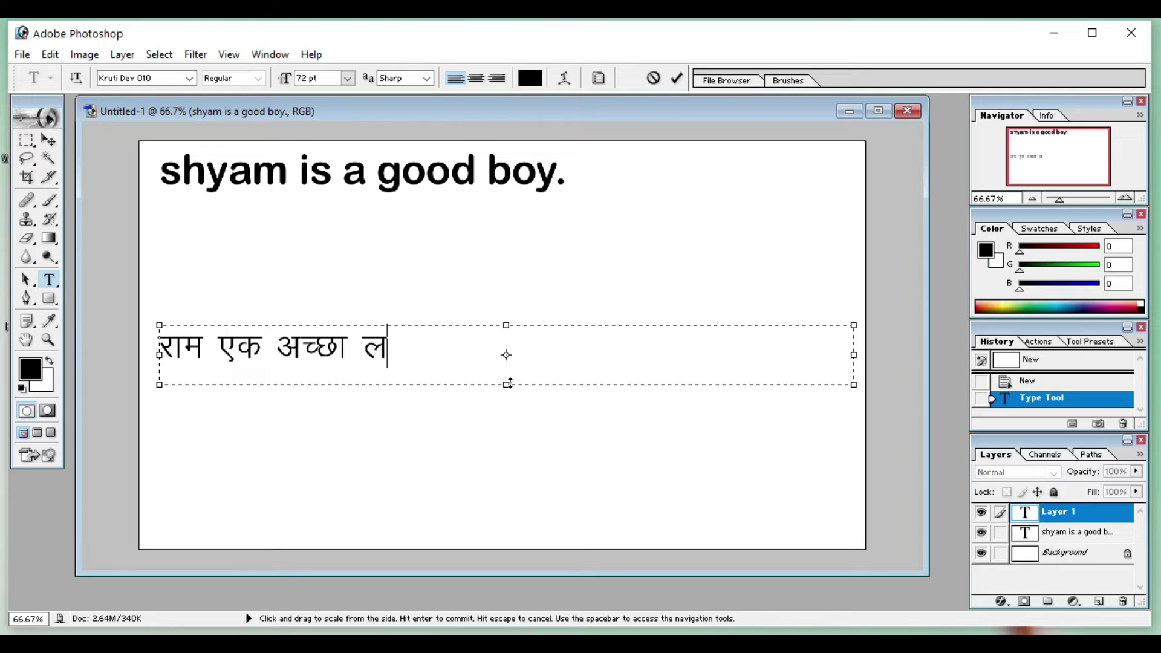
pyautogui.write('M+dk gS')
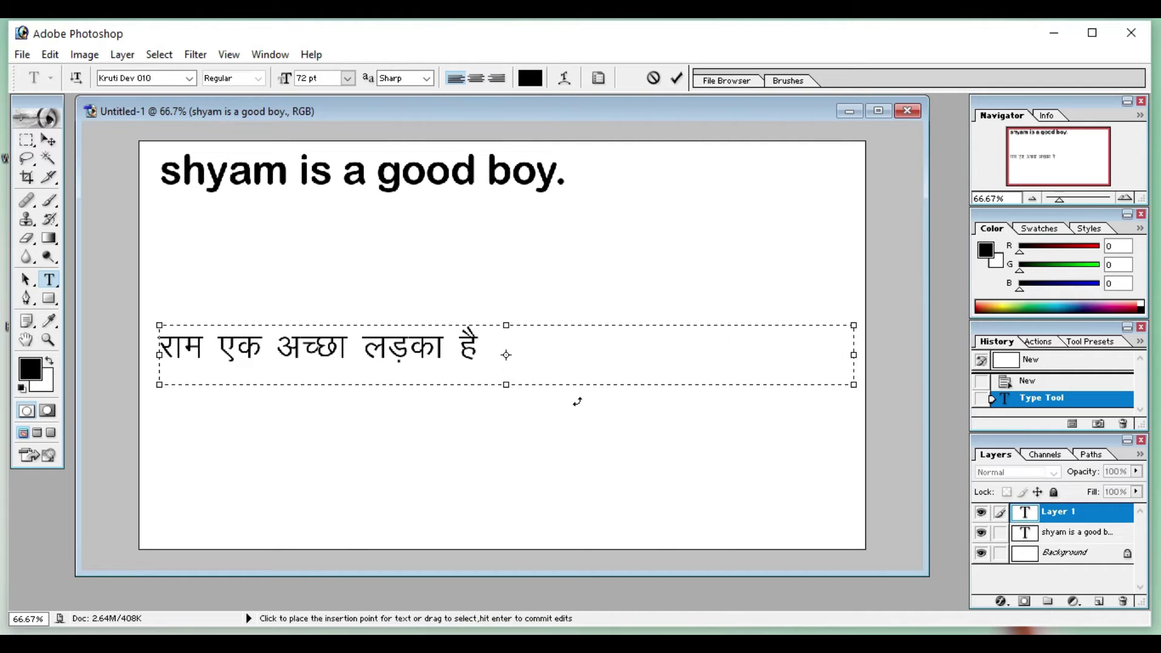
# - Narrow the Hindi text box to fit its sentence and move it directly below the English sentence
pyautogui.moveTo(855, 356); pyautogui.dragTo(539, 356)
pyautogui.click(49, 140)
pyautogui.moveTo(327, 343); pyautogui.dragTo(349, 233)
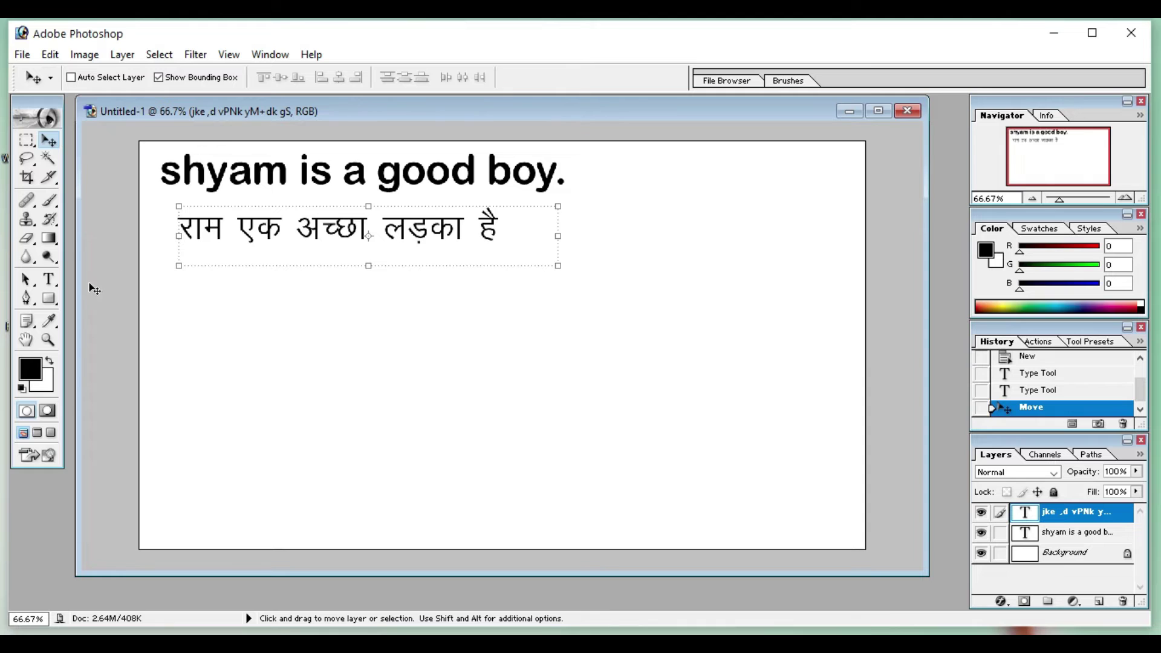
# - Draw a tall vertical type box in the empty area to the right of the two sentences
pyautogui.click(49, 279)
pyautogui.click(51, 282)
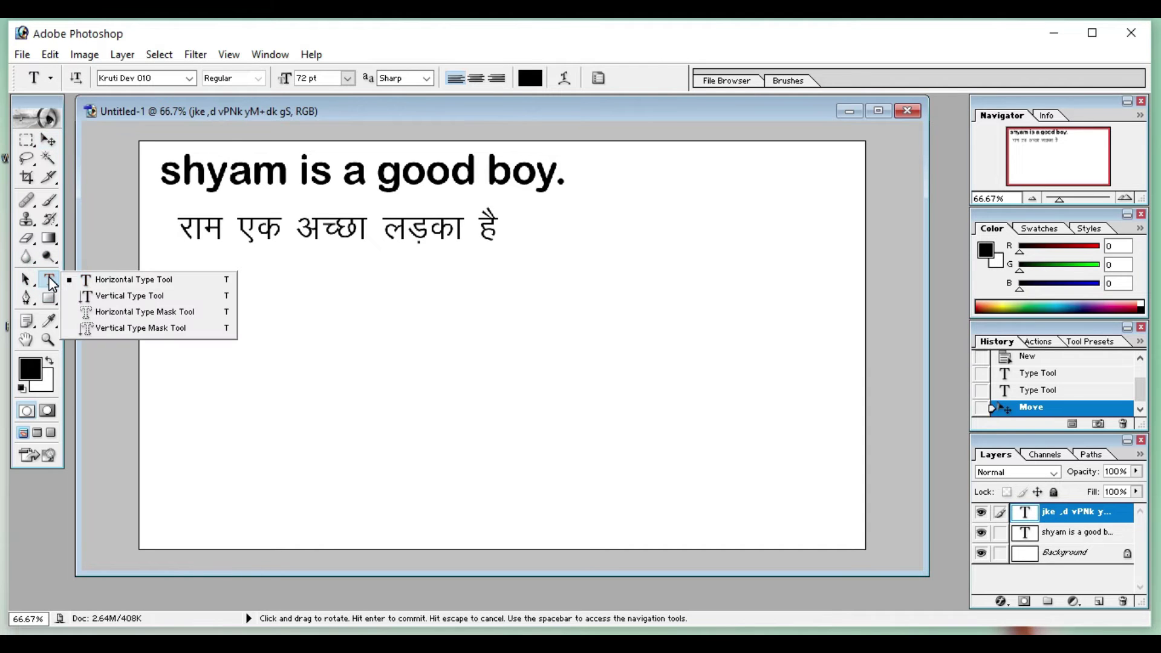
pyautogui.click(111, 301)
pyautogui.moveTo(623, 156); pyautogui.dragTo(748, 518)
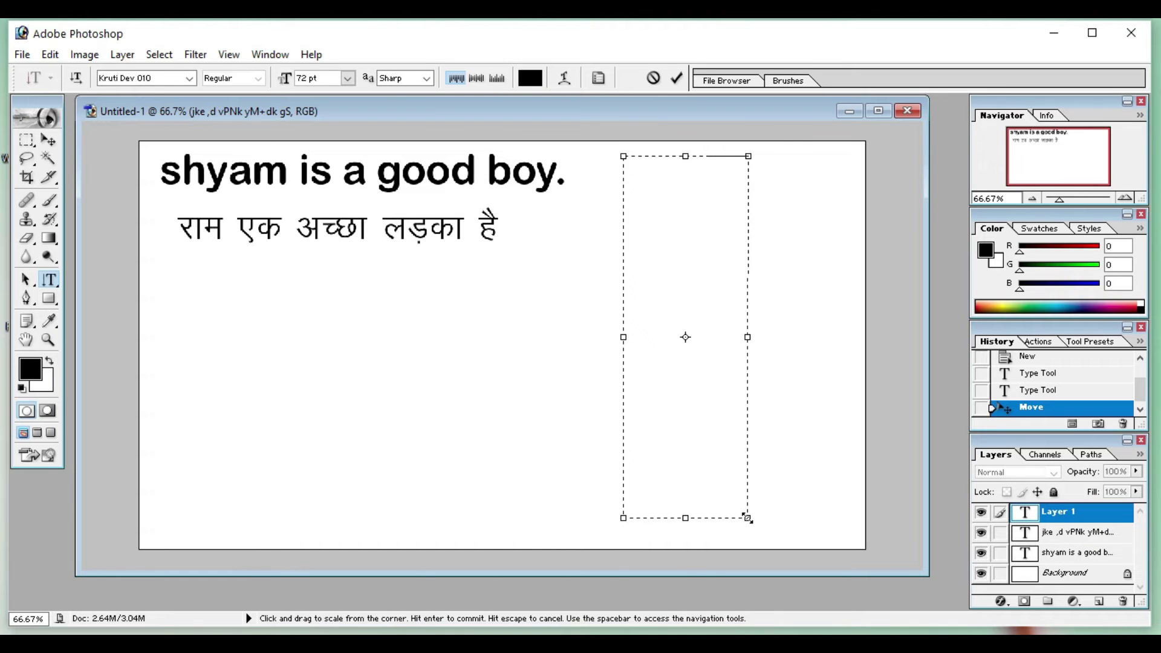
# - Enter the Hindi word "राजमहल" in the vertical text box
pyautogui.write('je')
pyautogui.press('BackSpace')
pyautogui.press('BackSpace')
pyautogui.write('jke')
pyautogui.write('egy')
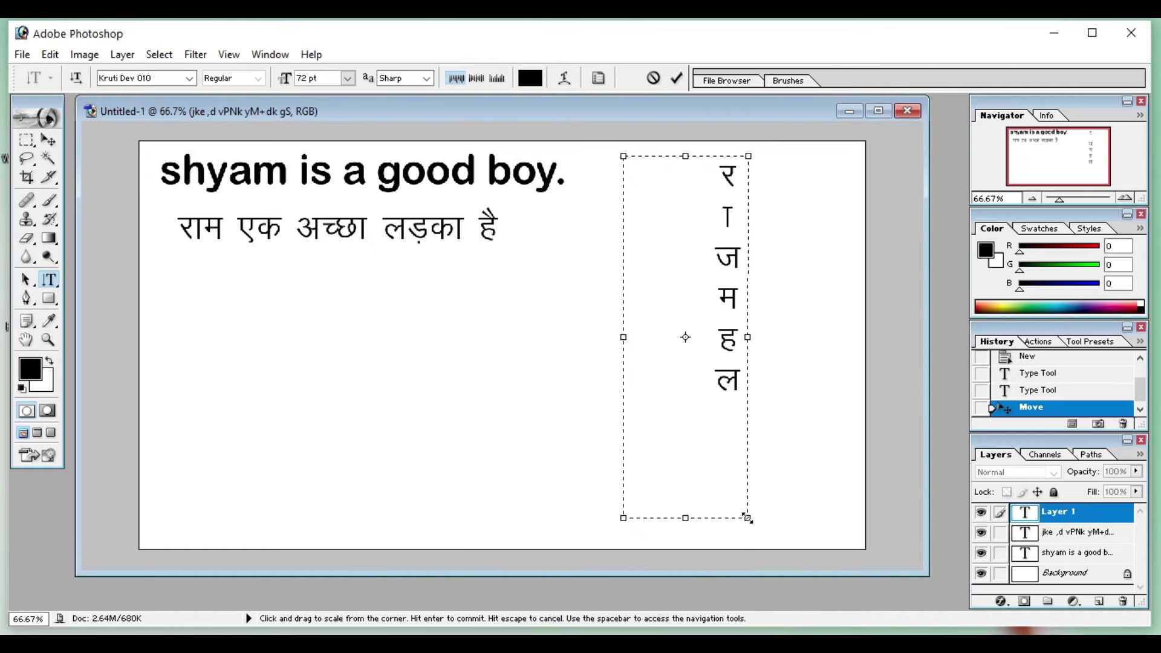
# - Select all of the vertical Hindi text and enlarge it to 104 pt
pyautogui.hotkey('ctrl', 'a')
pyautogui.hotkey('ctrl', 'shift', '.')
pyautogui.hotkey('ctrl', 'shift', '.')
pyautogui.hotkey('ctrl', 'shift', '.')
pyautogui.hotkey('ctrl', 'shift', '.')
pyautogui.hotkey('ctrl', 'shift', '.')
pyautogui.hotkey('ctrl', 'shift', '.')
pyautogui.hotkey('ctrl', 'shift', '.')
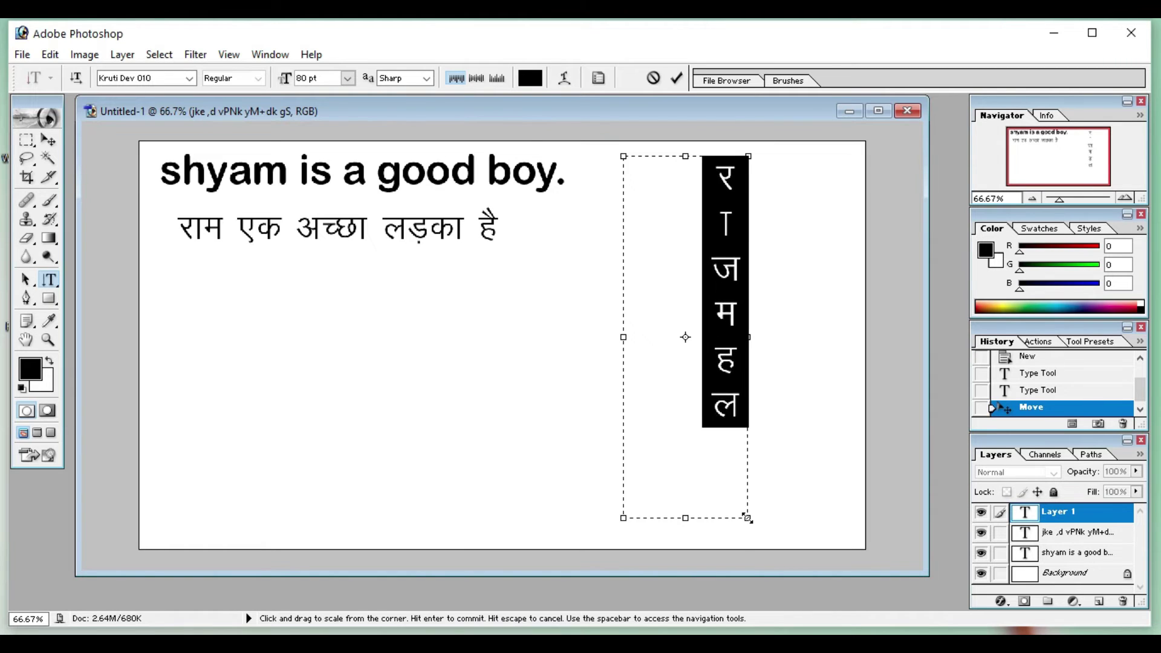
pyautogui.hotkey('ctrl', 'shift', '.')
pyautogui.hotkey('ctrl', 'shift', '.')
pyautogui.hotkey('ctrl', 'shift', '.')
pyautogui.hotkey('ctrl', 'shift', '.')
pyautogui.hotkey('ctrl', 'shift', '.')
pyautogui.hotkey('ctrl', 'shift', '.')
pyautogui.hotkey('ctrl', 'shift', '.')
pyautogui.hotkey('ctrl', 'shift', '.')
pyautogui.hotkey('ctrl', 'shift', '.')
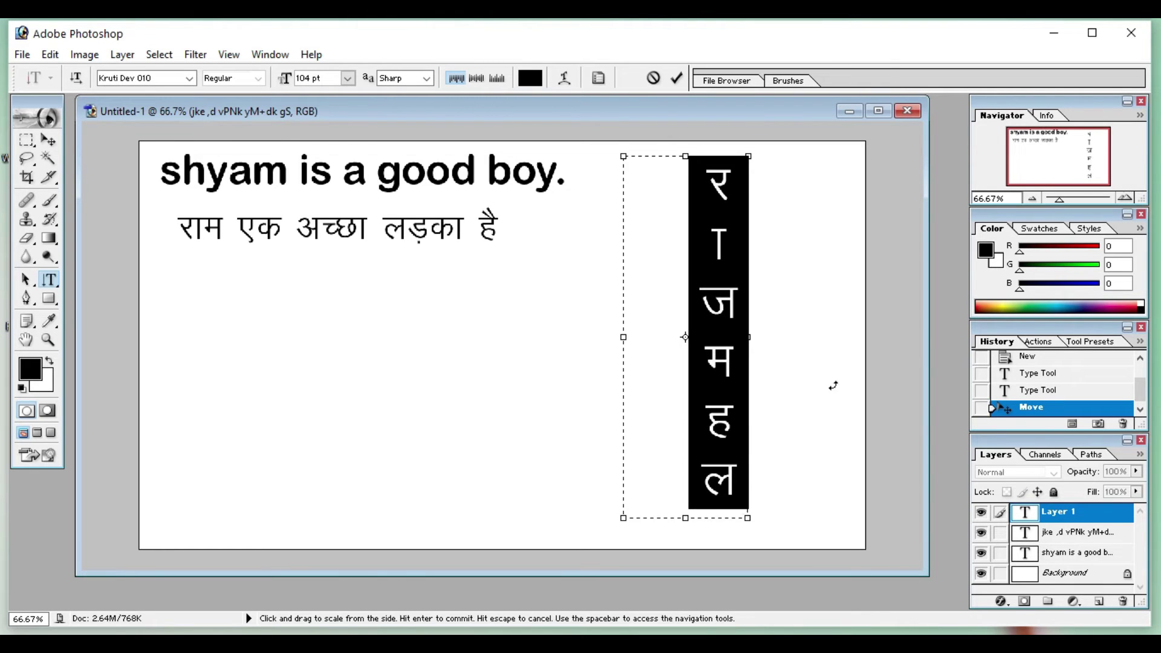
# - Move the vertical Hindi word "राजमहल" toward the right edge of the canvas
pyautogui.click(678, 365)
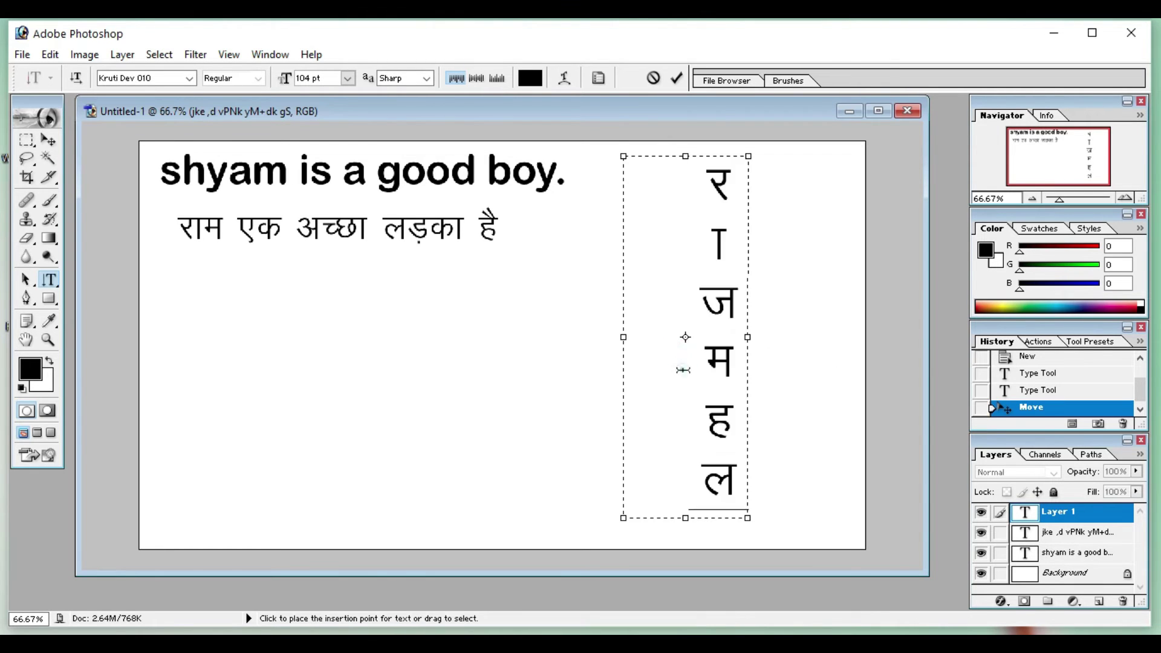
pyautogui.click(49, 139)
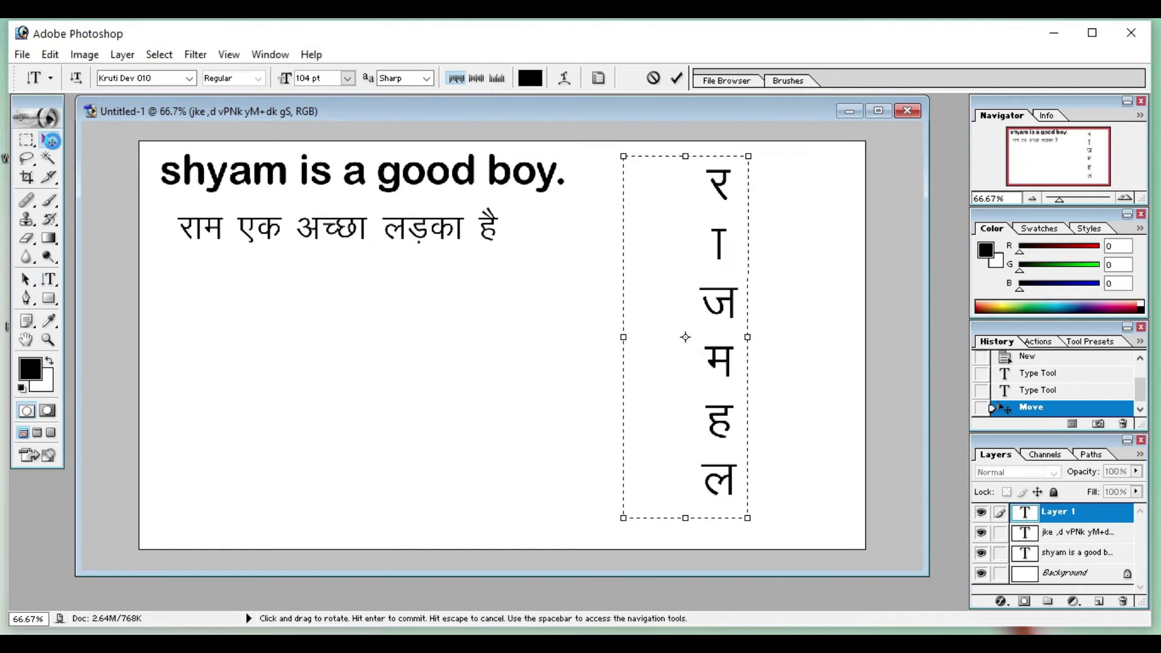
pyautogui.moveTo(705, 306); pyautogui.dragTo(799, 321)
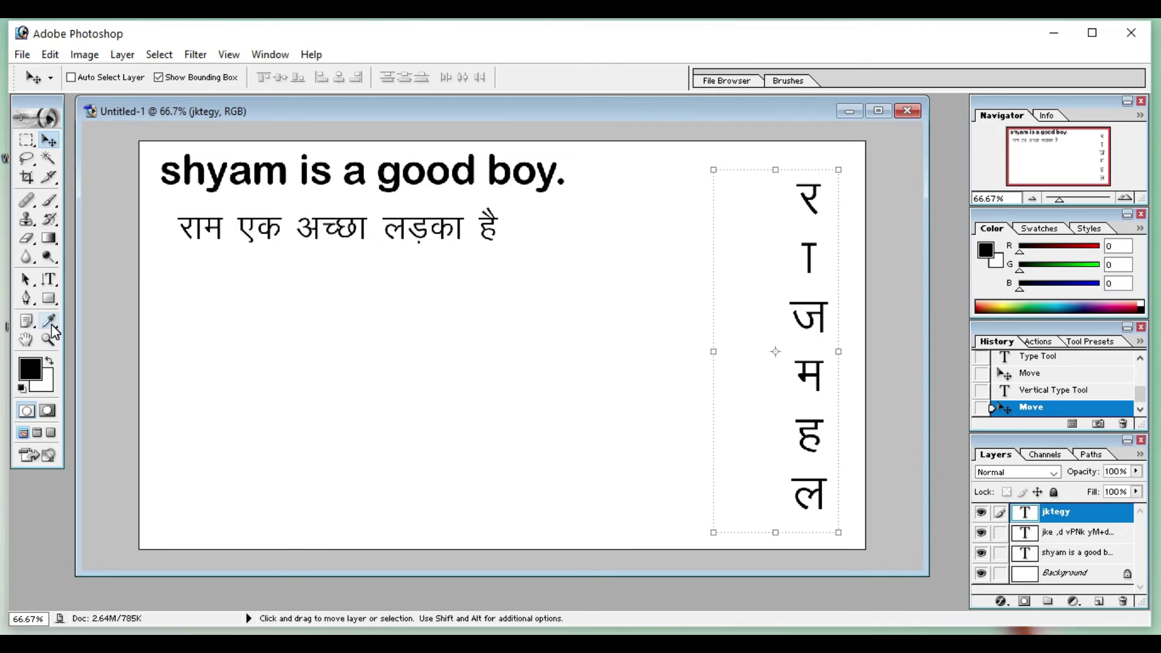
# - Draw a tall vertical type box between the horizontal sentences and the vertical Hindi word, and set its font to Arial Rounded MT Bold
pyautogui.click(49, 279)
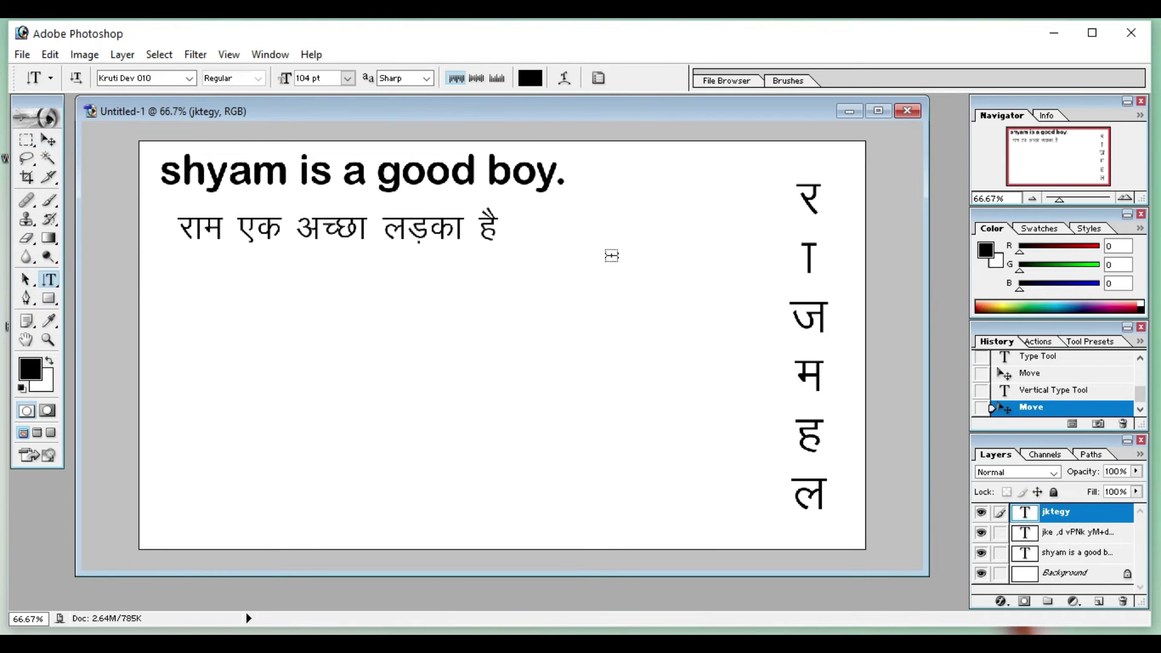
pyautogui.moveTo(602, 162); pyautogui.dragTo(722, 531)
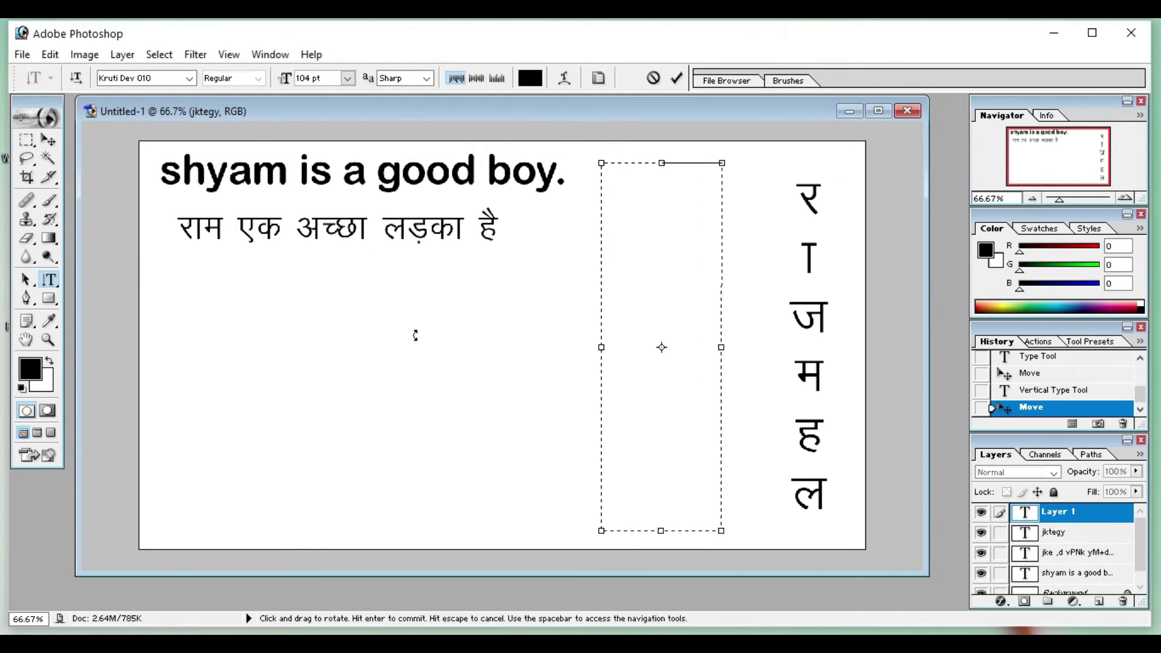
pyautogui.click(189, 78)
pyautogui.moveTo(243, 220); pyautogui.dragTo(230, 107)
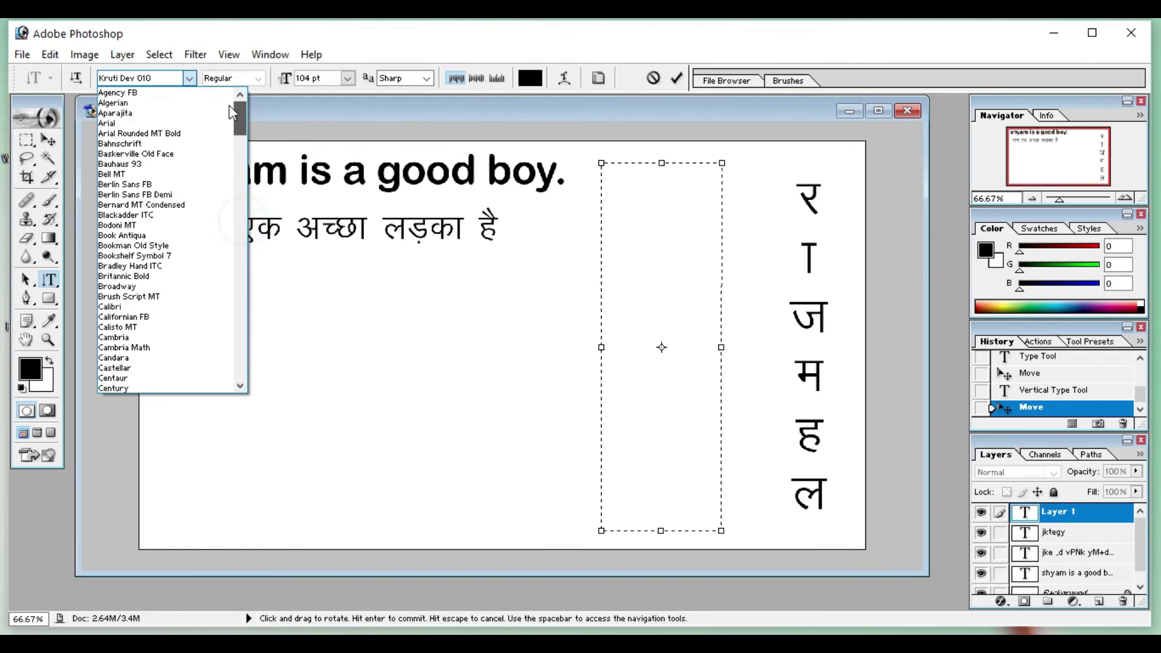
pyautogui.click(194, 133)
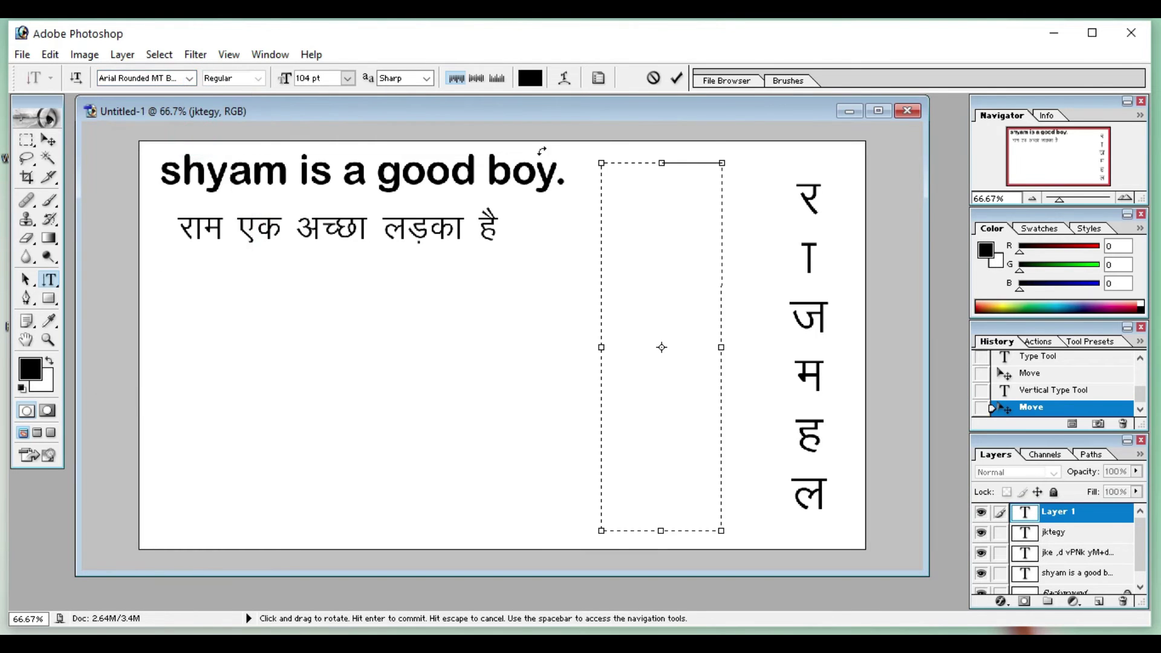
pyautogui.write('j')
pyautogui.press('BackSpace')
pyautogui.write('hjr')
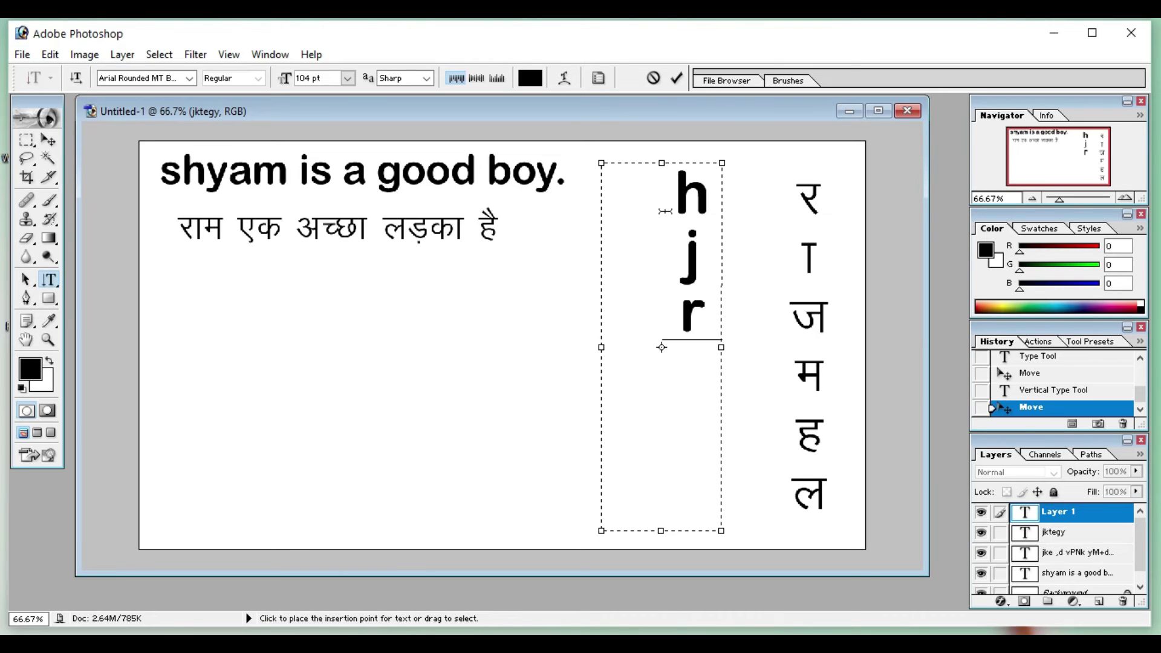
pyautogui.press('BackSpace')
pyautogui.press('BackSpace')
pyautogui.press('BackSpace')
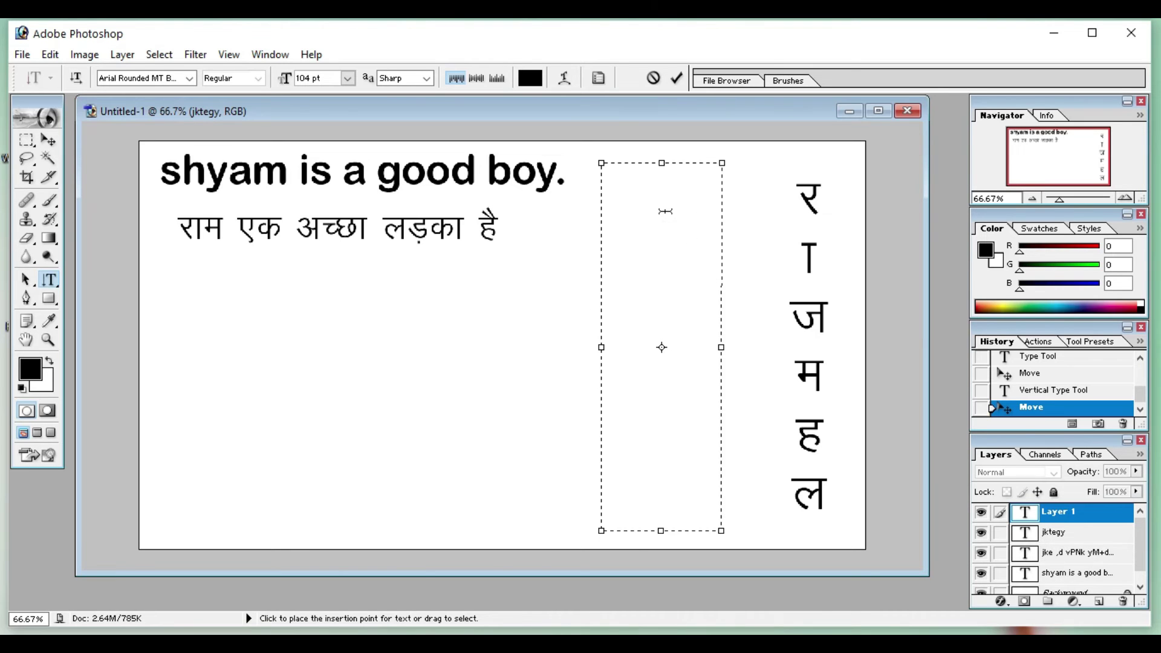
# - Enter the word "rajmahal" in lowercase in the new vertical text box
pyautogui.write('raj')
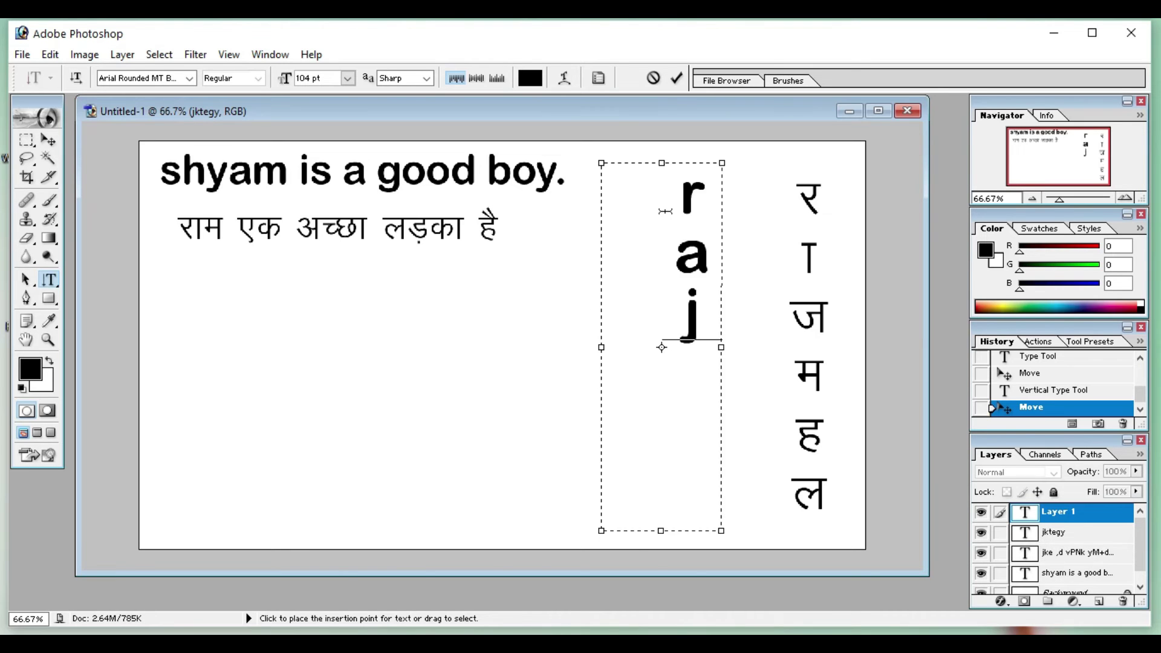
pyautogui.write('mah')
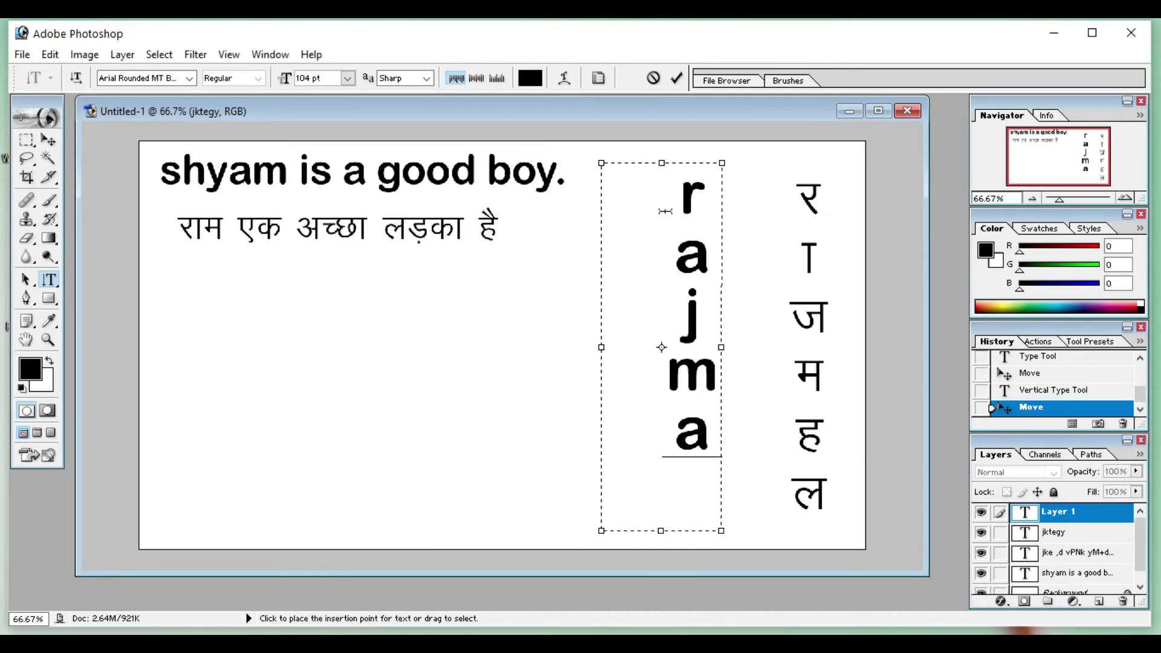
pyautogui.press('BackSpace')
# - Select all of the vertical English text and reduce it to 78 pt so the whole word fits the box
pyautogui.hotkey('ctrl', 'a')
pyautogui.hotkey('ctrl', 'shift', ',')
pyautogui.hotkey('ctrl', 'shift', ',')
pyautogui.hotkey('ctrl', 'shift', ',')
pyautogui.hotkey('ctrl', 'shift', ',')
pyautogui.hotkey('ctrl', 'shift', ',')
pyautogui.hotkey('ctrl', 'shift', ',')
pyautogui.hotkey('ctrl', 'shift', ',')
pyautogui.hotkey('ctrl', 'shift', ',')
pyautogui.hotkey('ctrl', 'shift', ',')
pyautogui.hotkey('ctrl', 'shift', ',')
pyautogui.hotkey('ctrl', 'shift', ',')
pyautogui.hotkey('ctrl', 'shift', ',')
pyautogui.hotkey('ctrl', 'shift', ',')
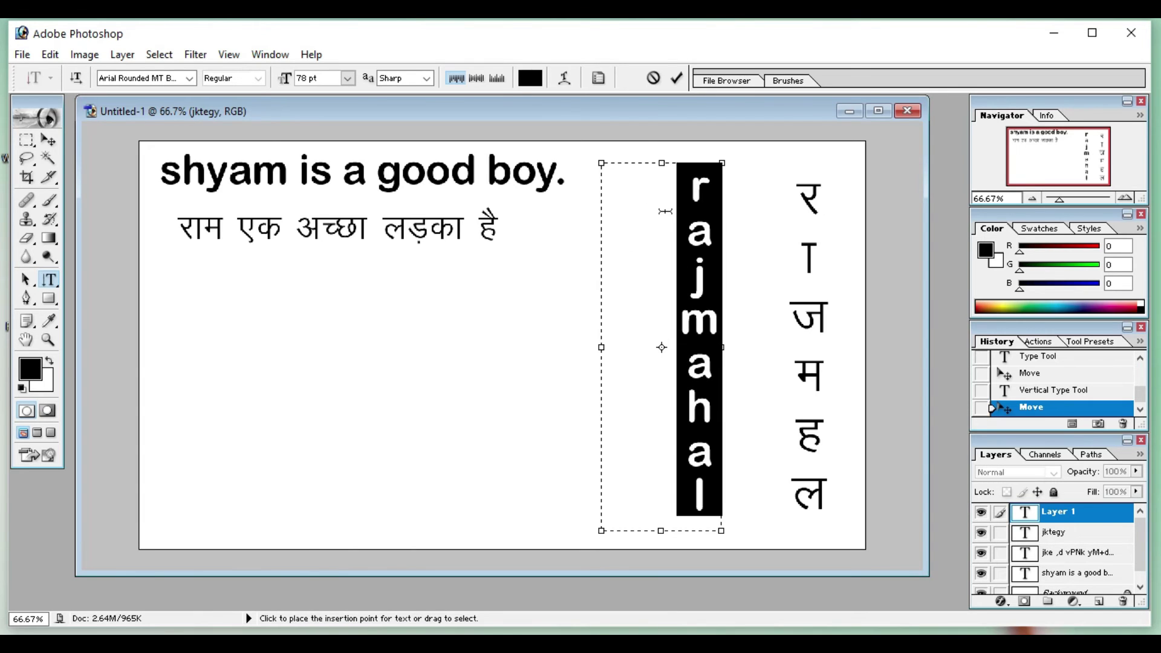
# - Replace the selected lowercase word with "RAJMAHAL" in capitals and move it slightly closer to the vertical Hindi word
pyautogui.write('R')
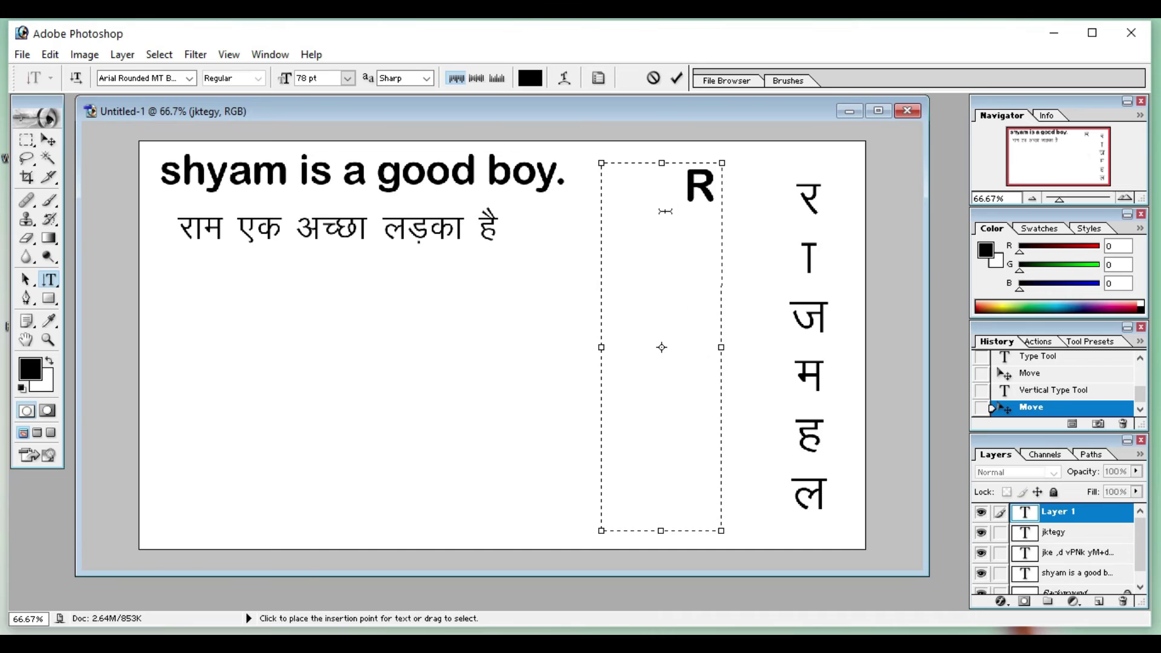
pyautogui.write('aj')
pyautogui.press('BackSpace')
pyautogui.press('BackSpace')
pyautogui.write('AJMAHAL')
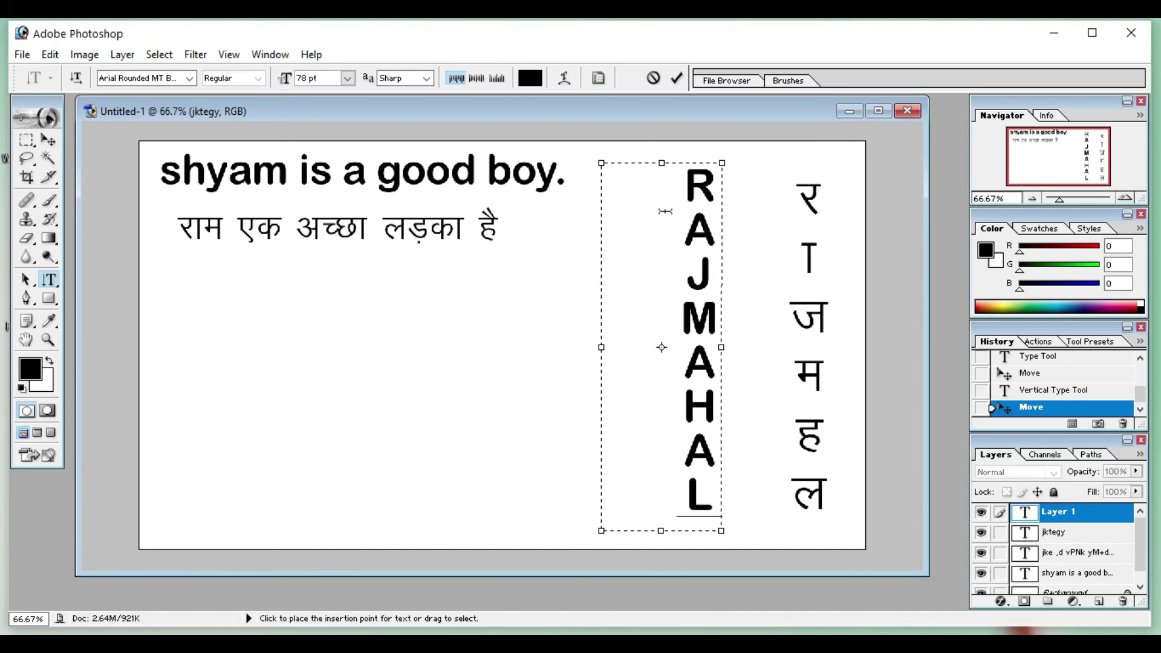
pyautogui.click(48, 141)
pyautogui.moveTo(697, 325); pyautogui.dragTo(719, 331)
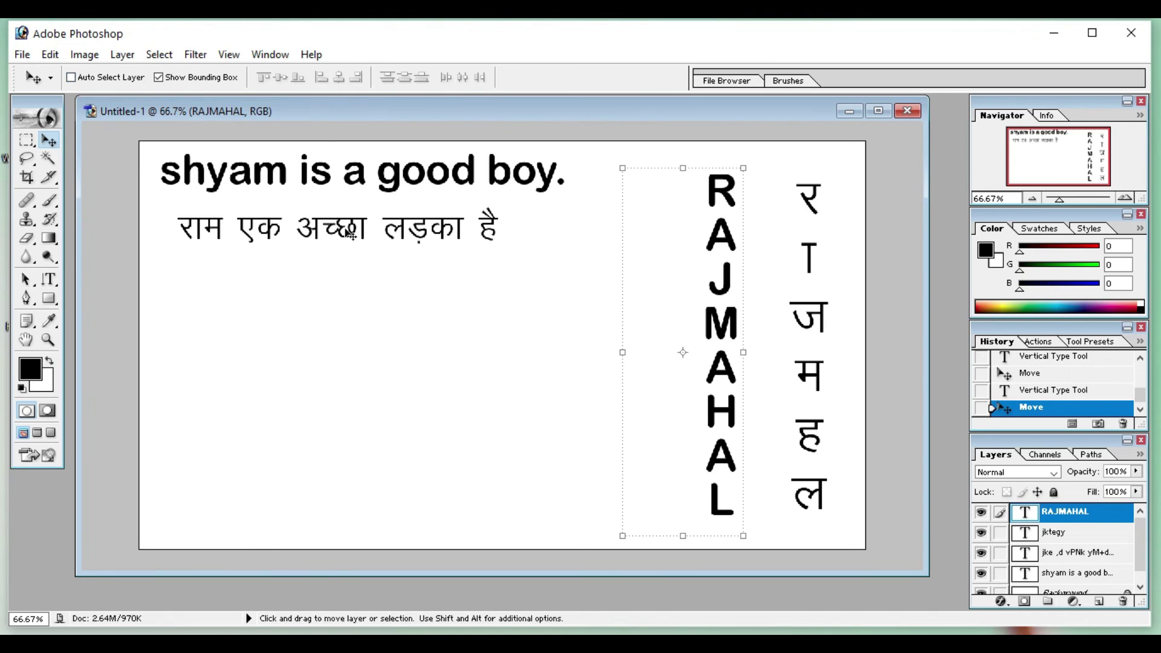
pyautogui.click(51, 283)
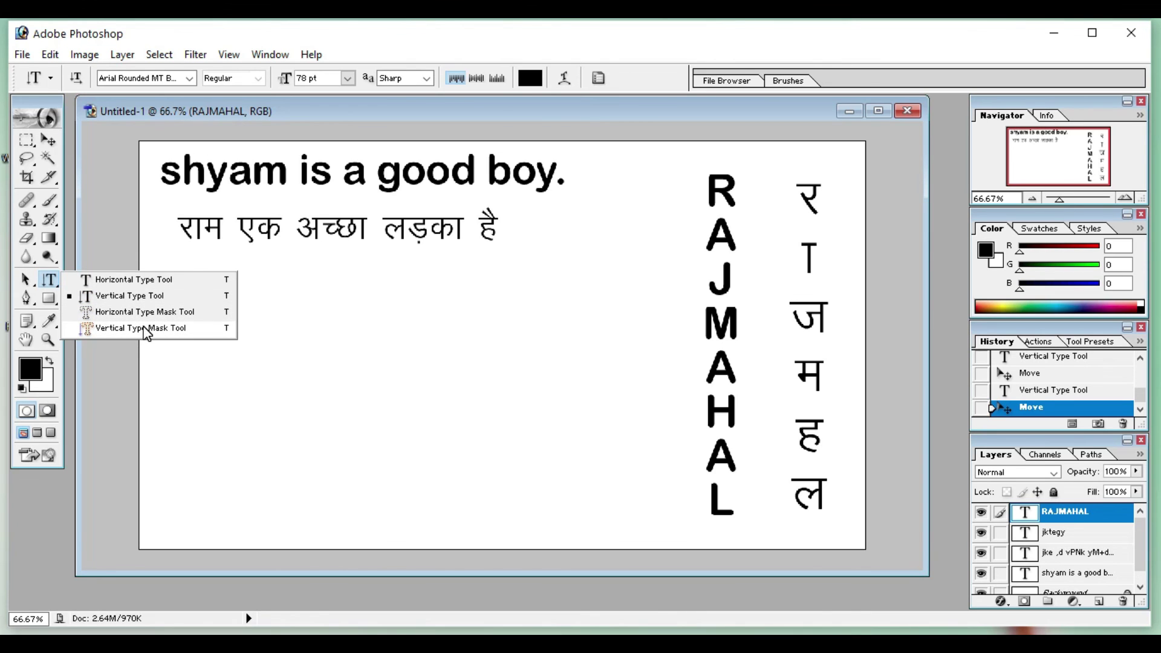
pyautogui.click(396, 366)
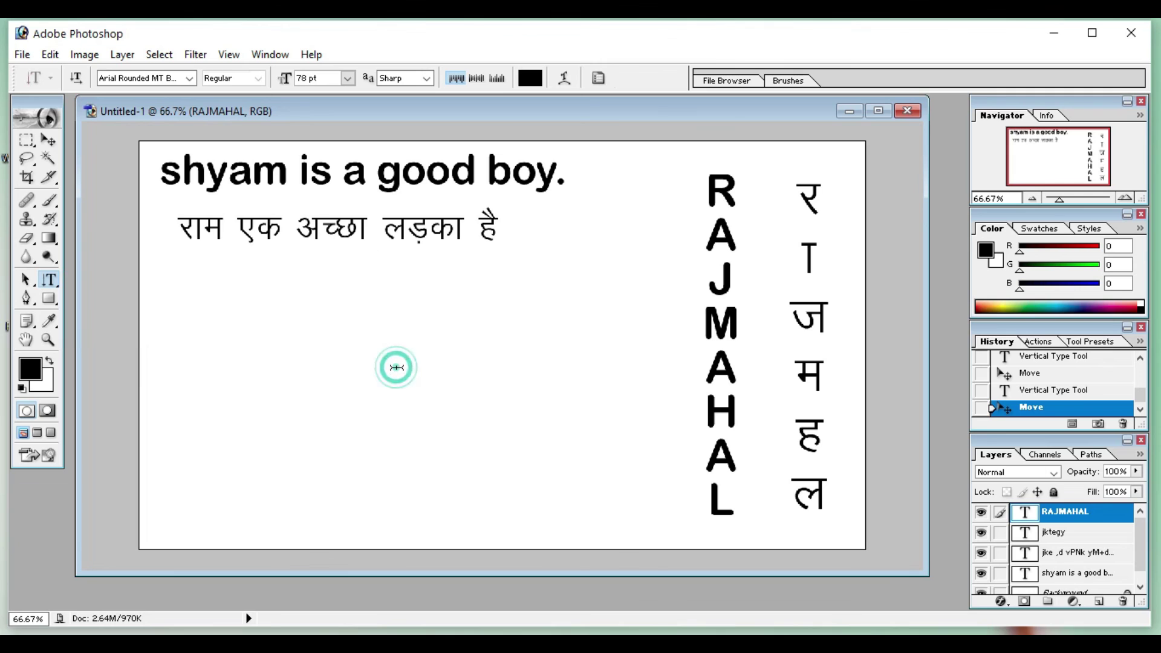